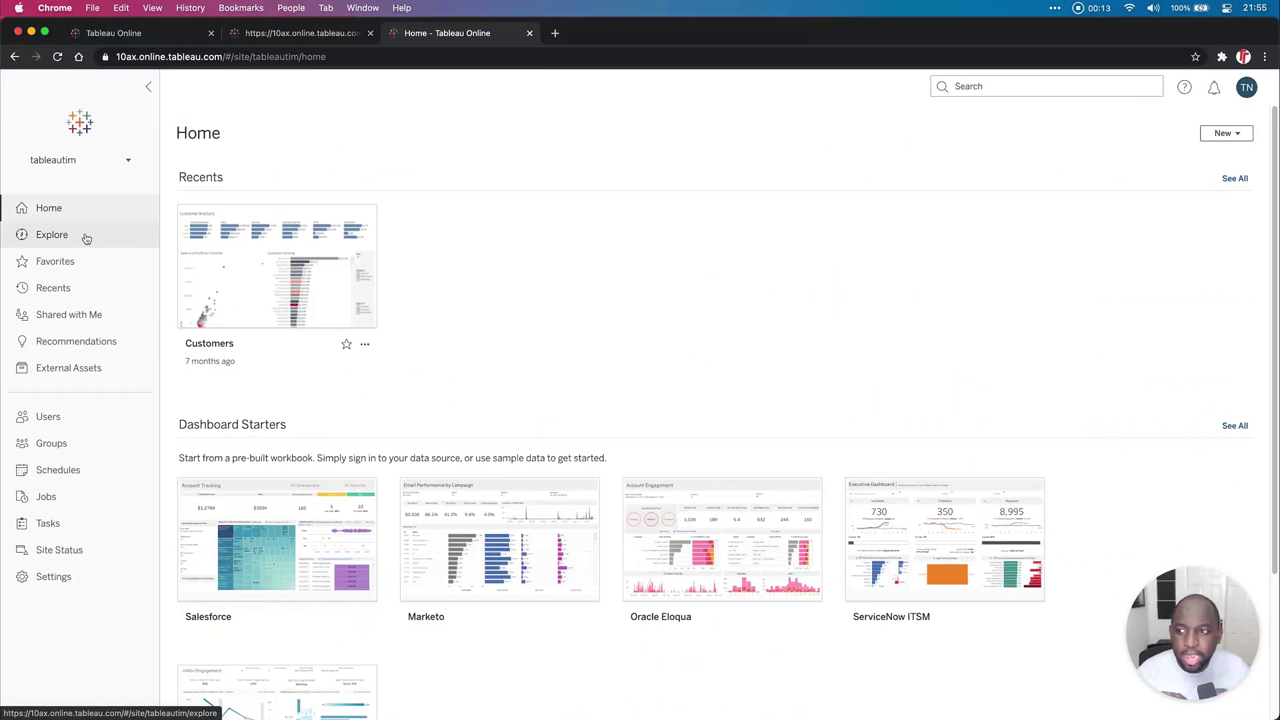
# Create a blank draft flow from the Explore page's New > Flow menu
pyautogui.click(86, 238)
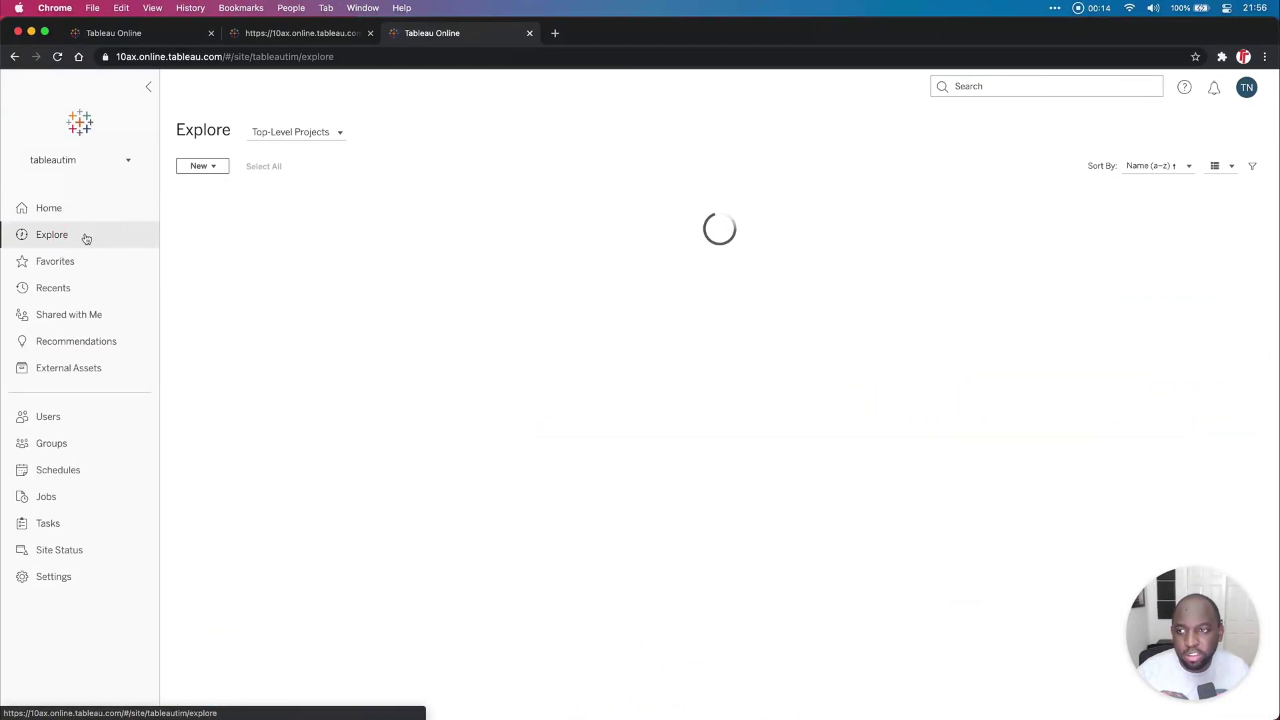
pyautogui.click(220, 172)
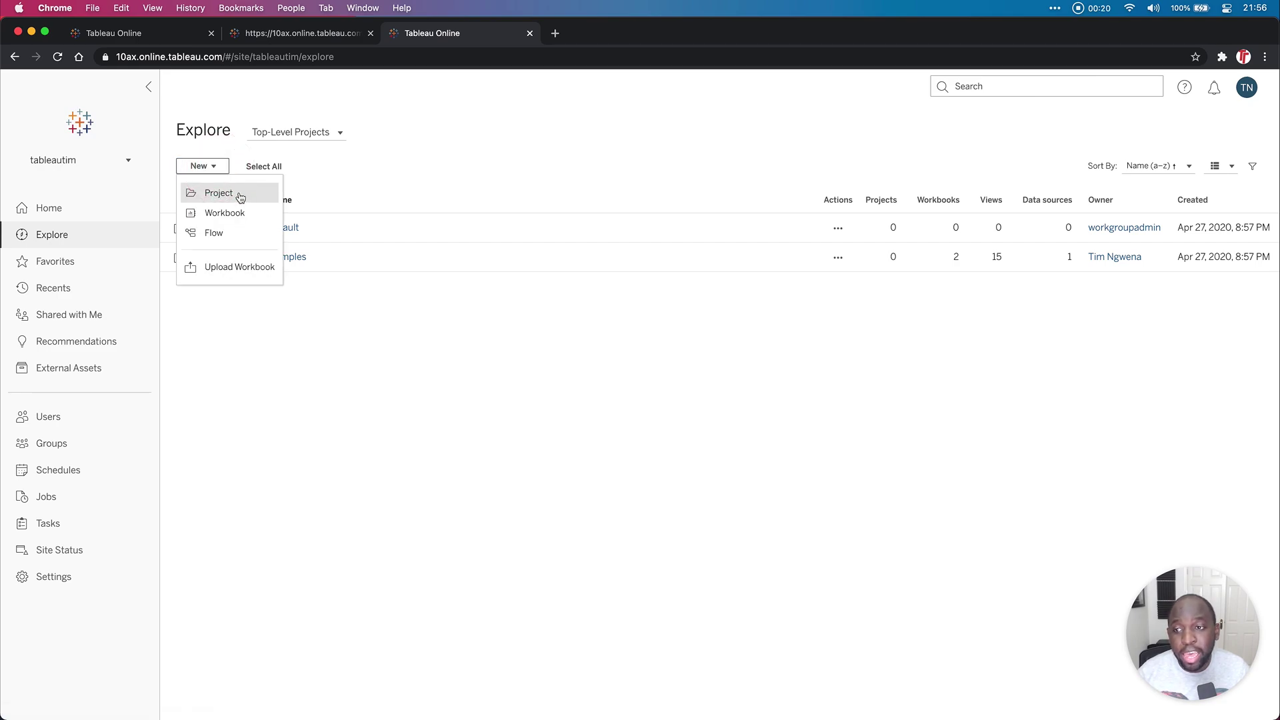
pyautogui.click(215, 233)
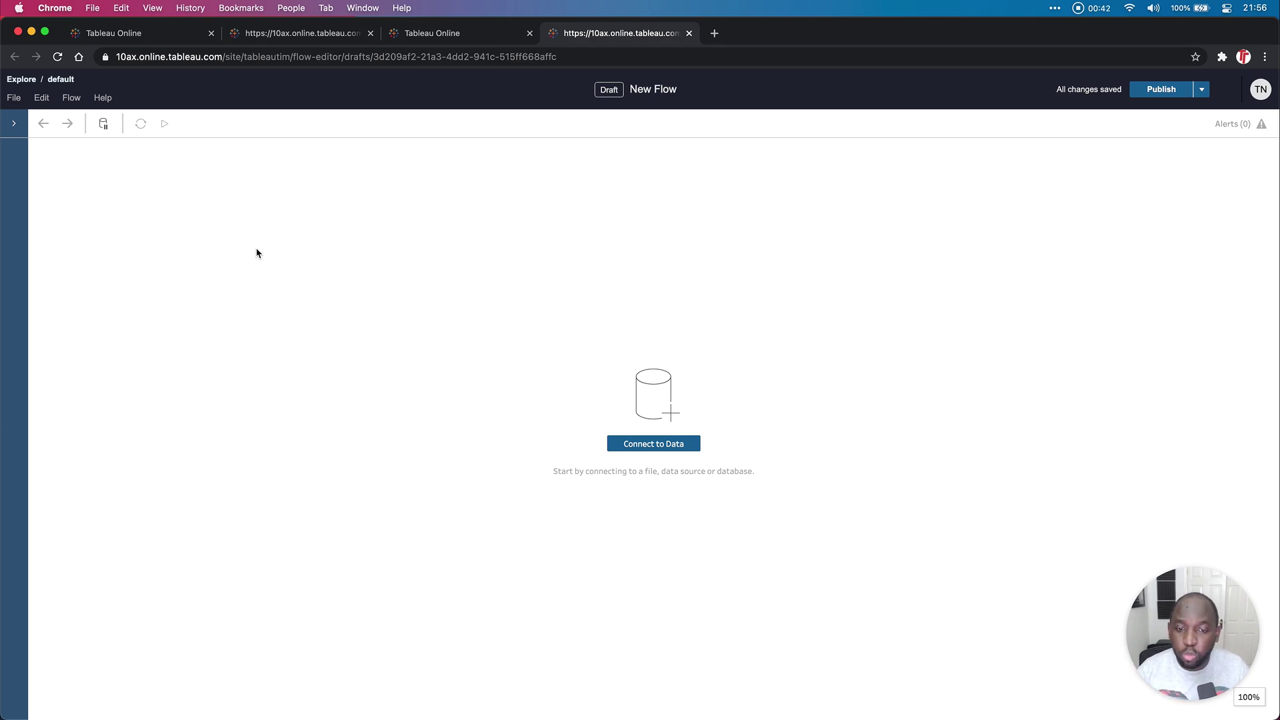
# Connect the Sample - Superstore.xls workbook, add its Orders table and a Clean 1 step after it
pyautogui.click(651, 443)
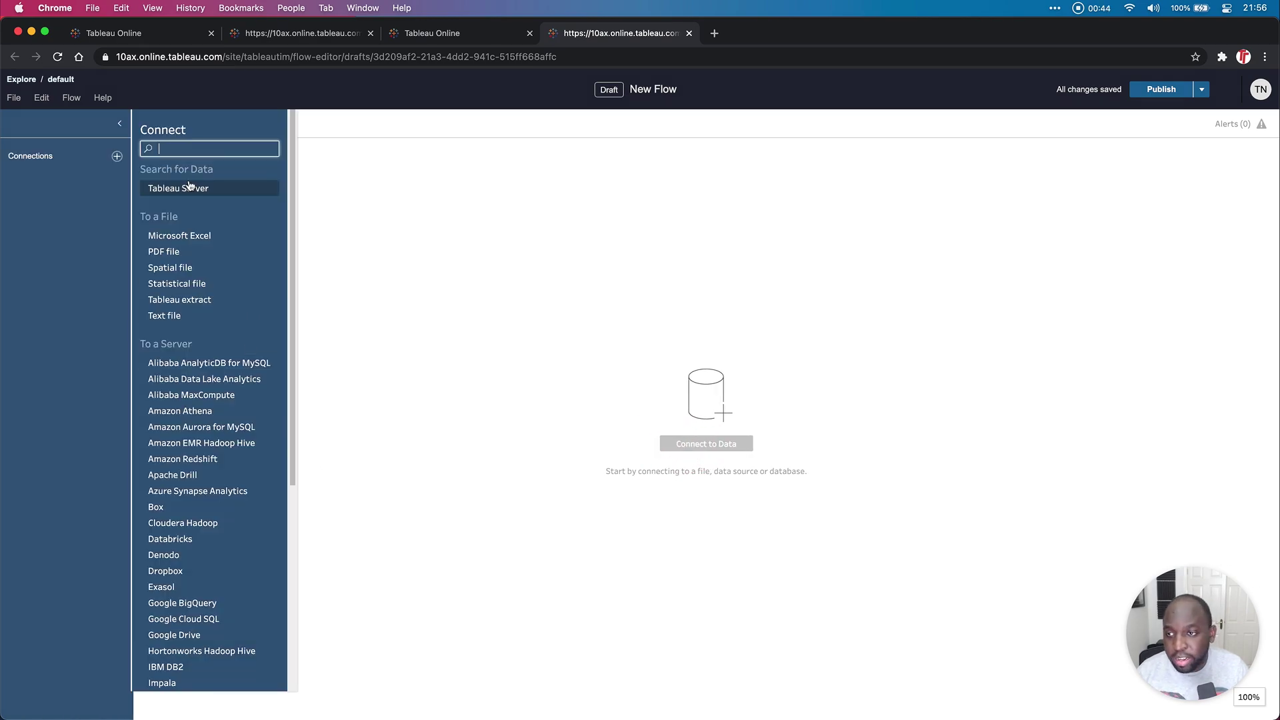
pyautogui.click(192, 237)
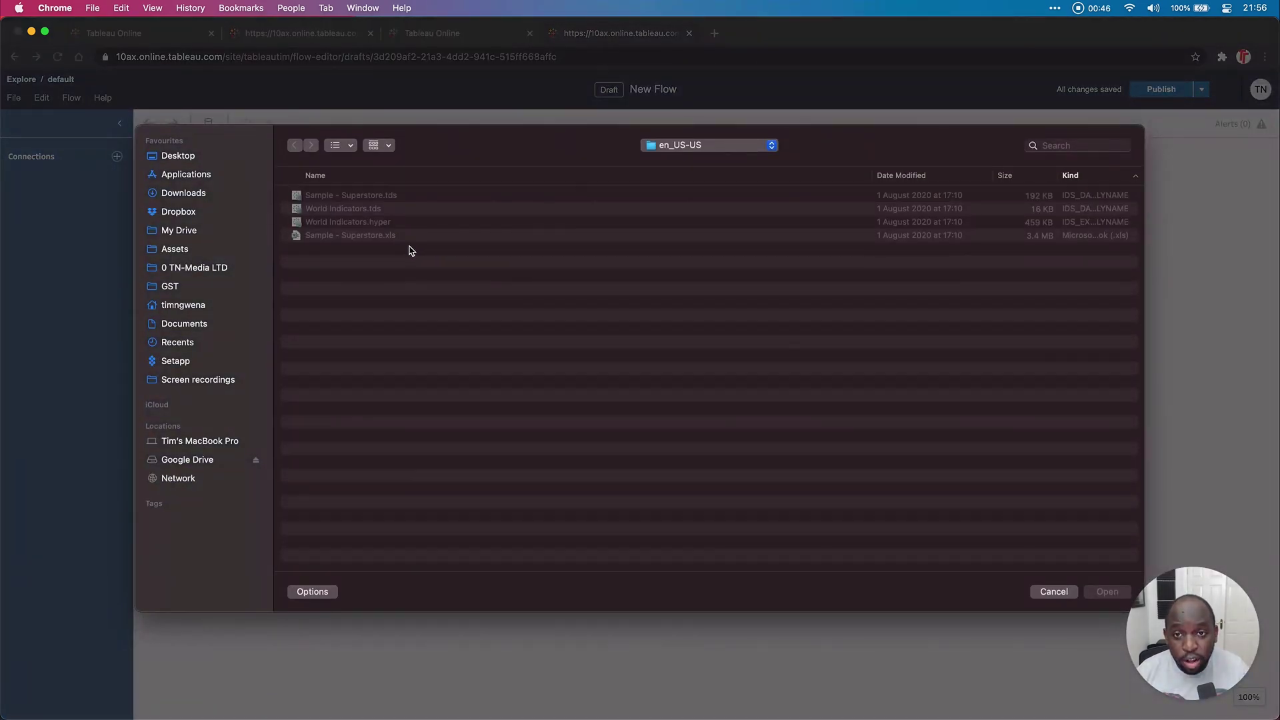
pyautogui.click(373, 203)
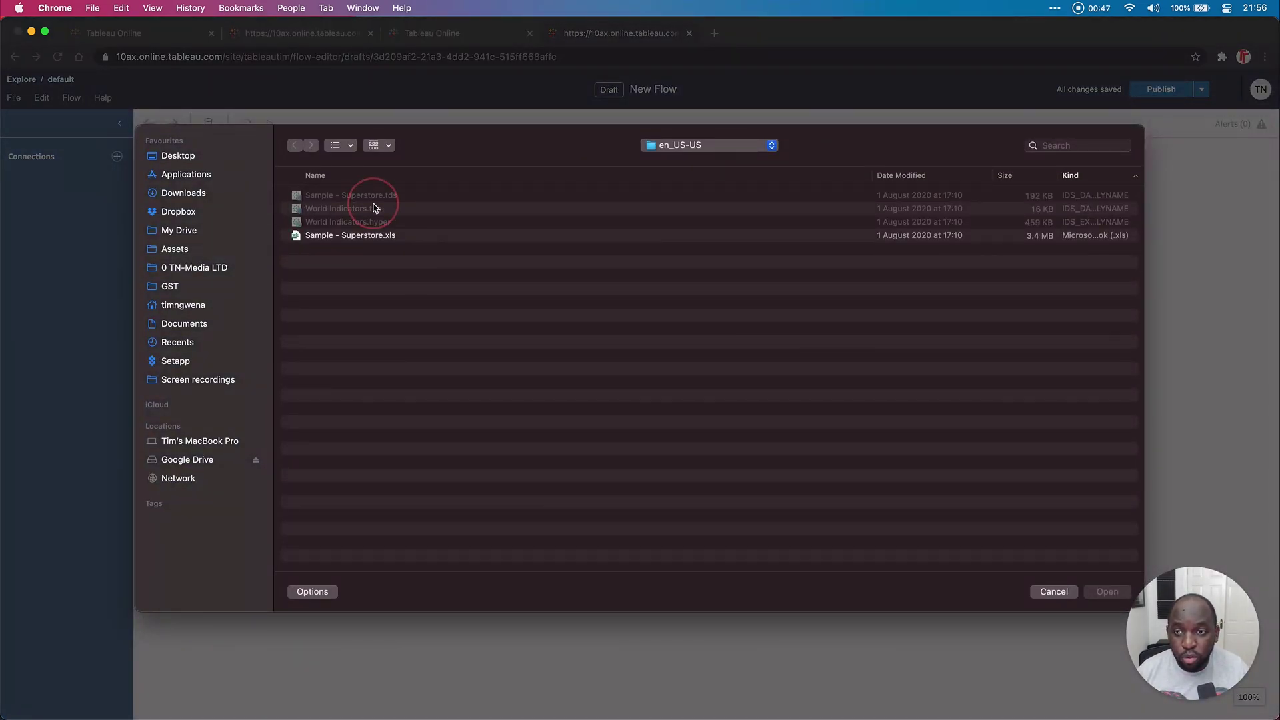
pyautogui.click(365, 245)
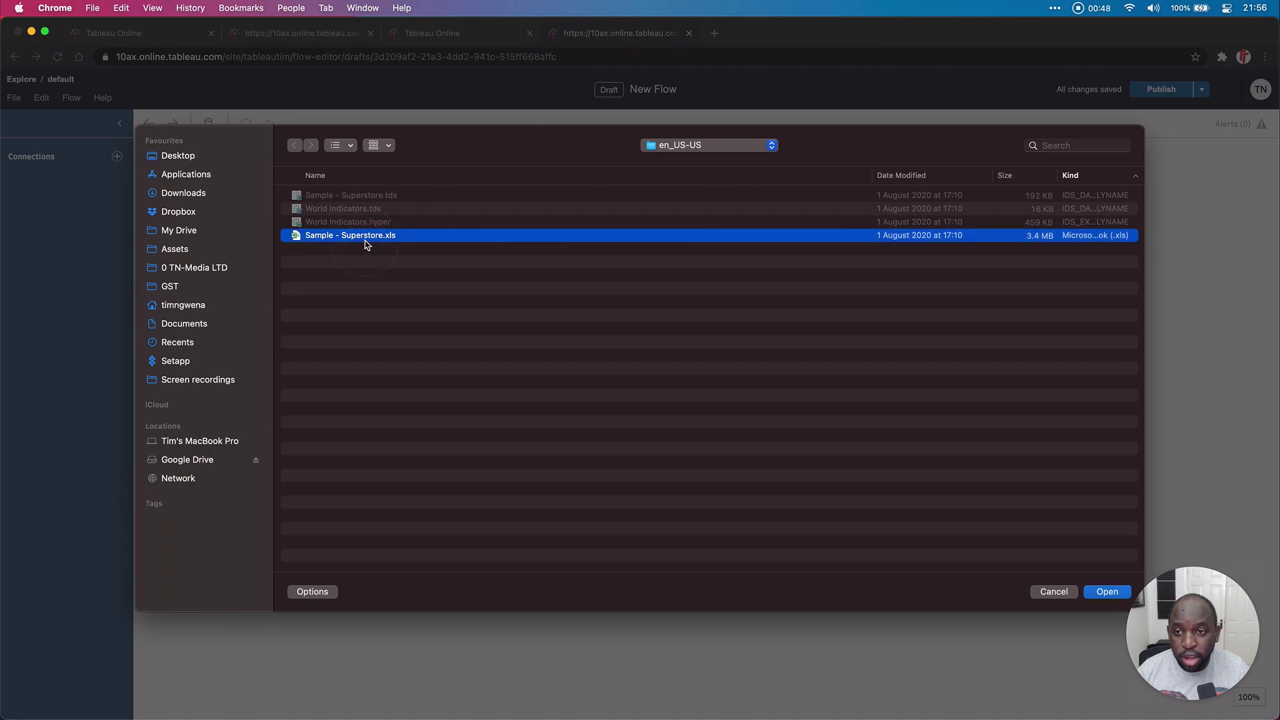
pyautogui.click(1105, 592)
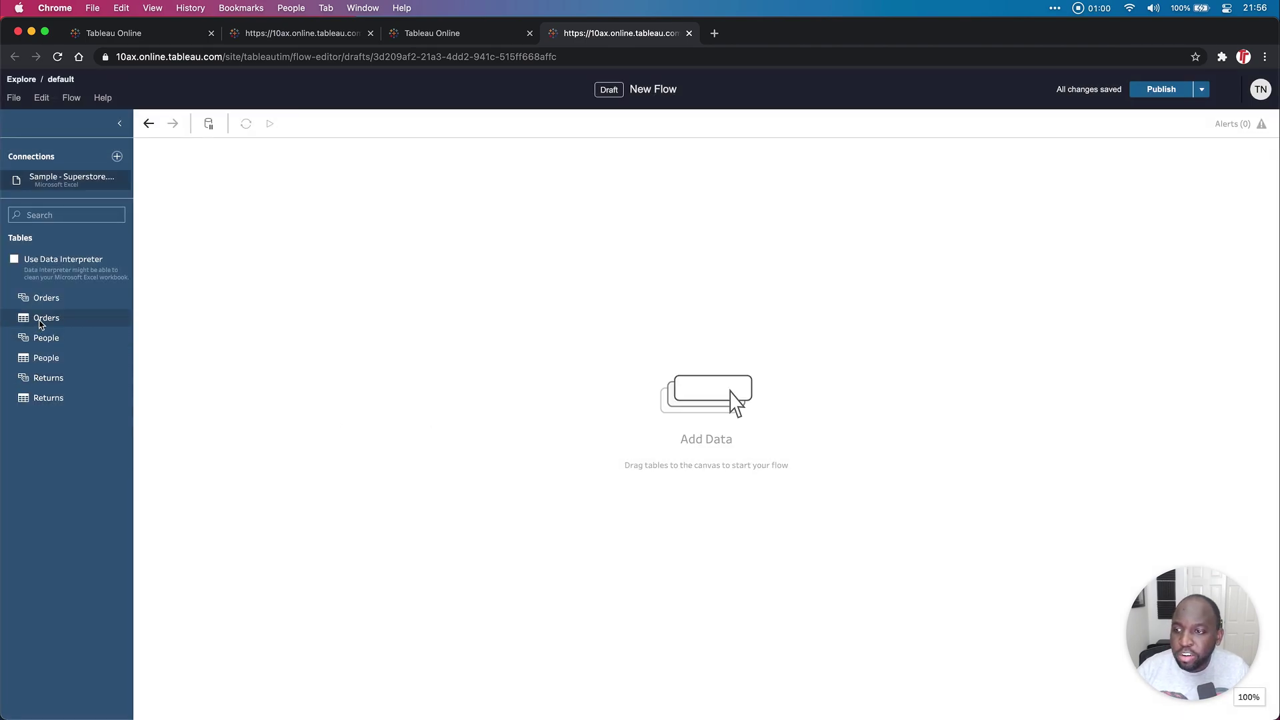
pyautogui.moveTo(46, 317); pyautogui.dragTo(230, 220)
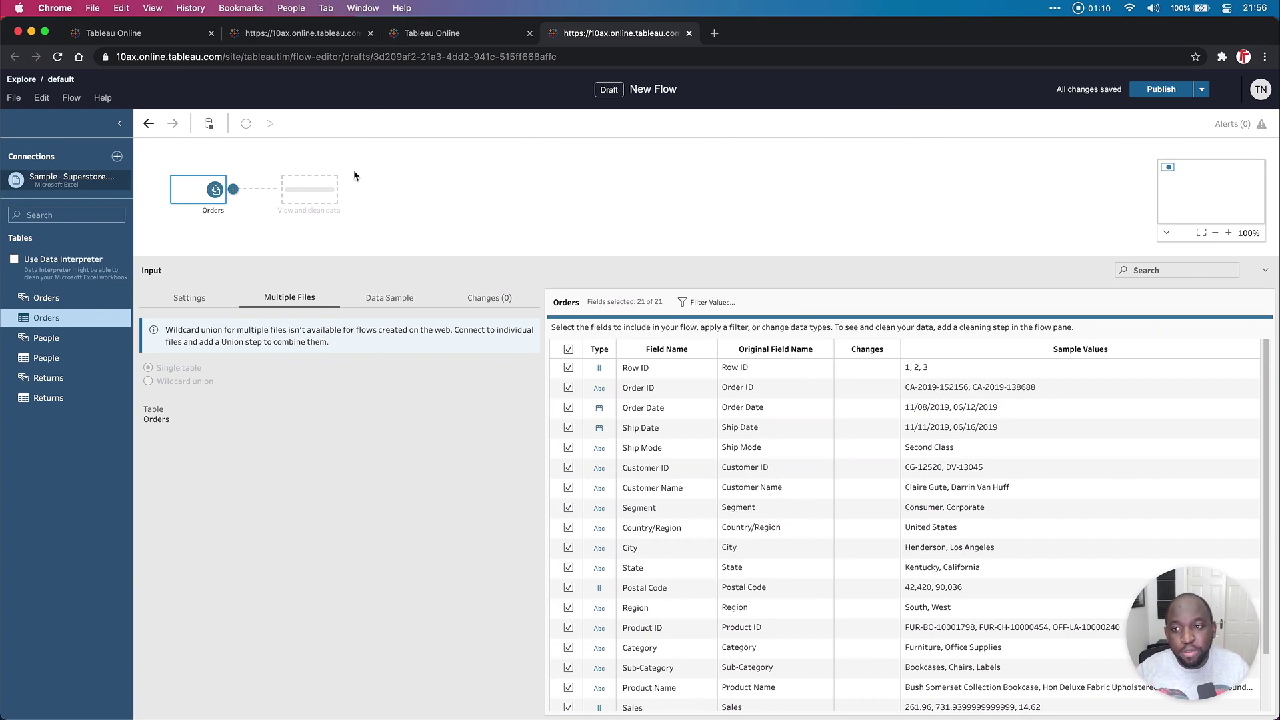
pyautogui.click(313, 190)
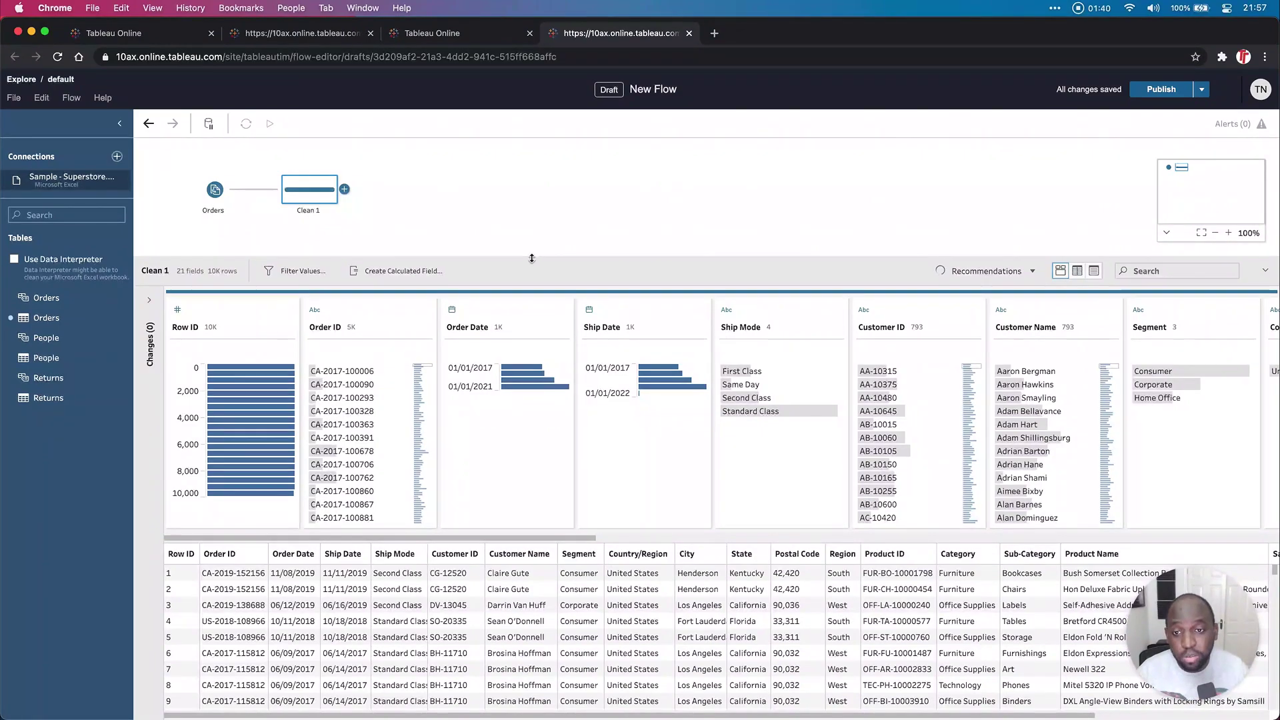
# Automatically split Order ID in Clean 1 into Order ID - Split 1, Split 2 and Split 3
pyautogui.moveTo(533, 259); pyautogui.dragTo(536, 280)
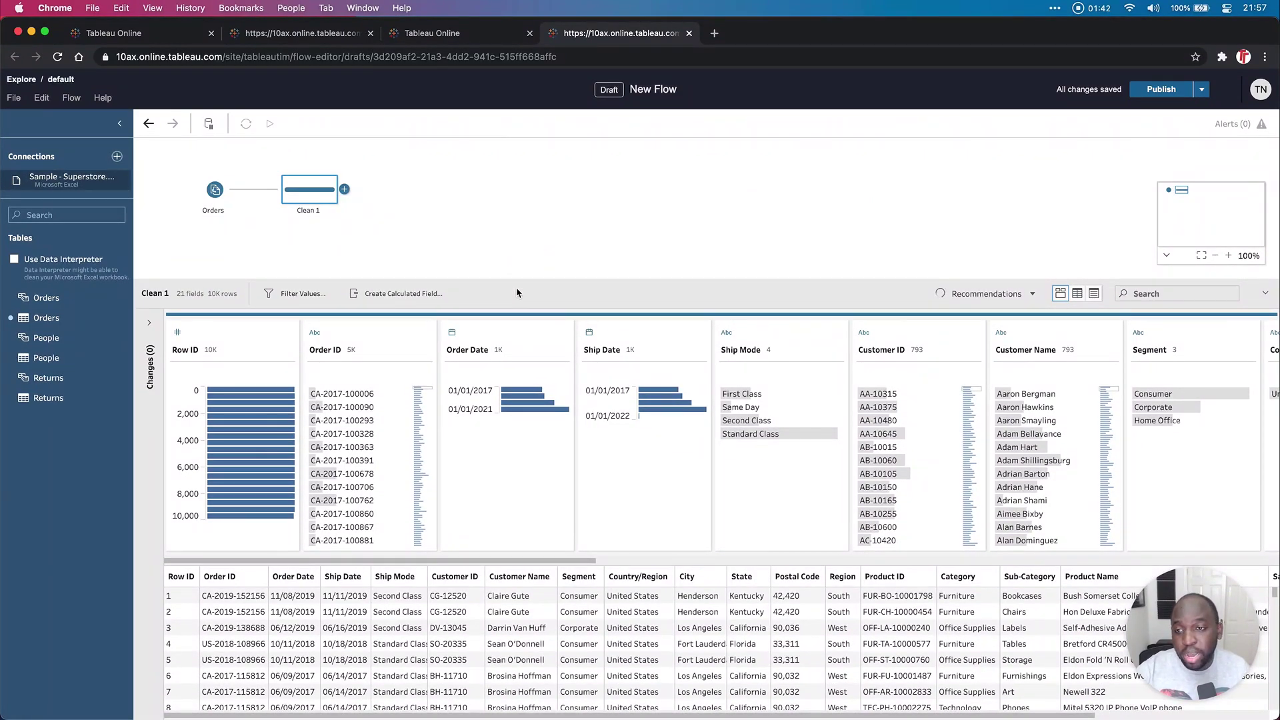
pyautogui.click(426, 350)
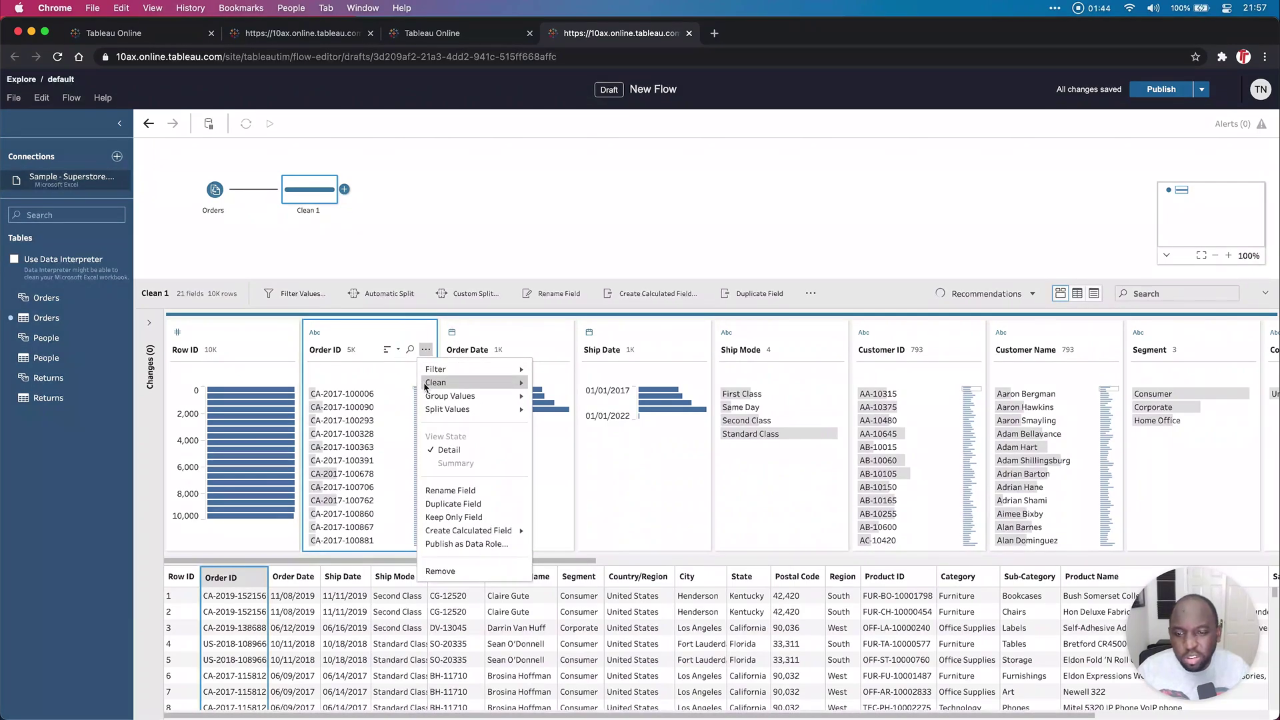
pyautogui.moveTo(444, 400)
pyautogui.click(583, 410)
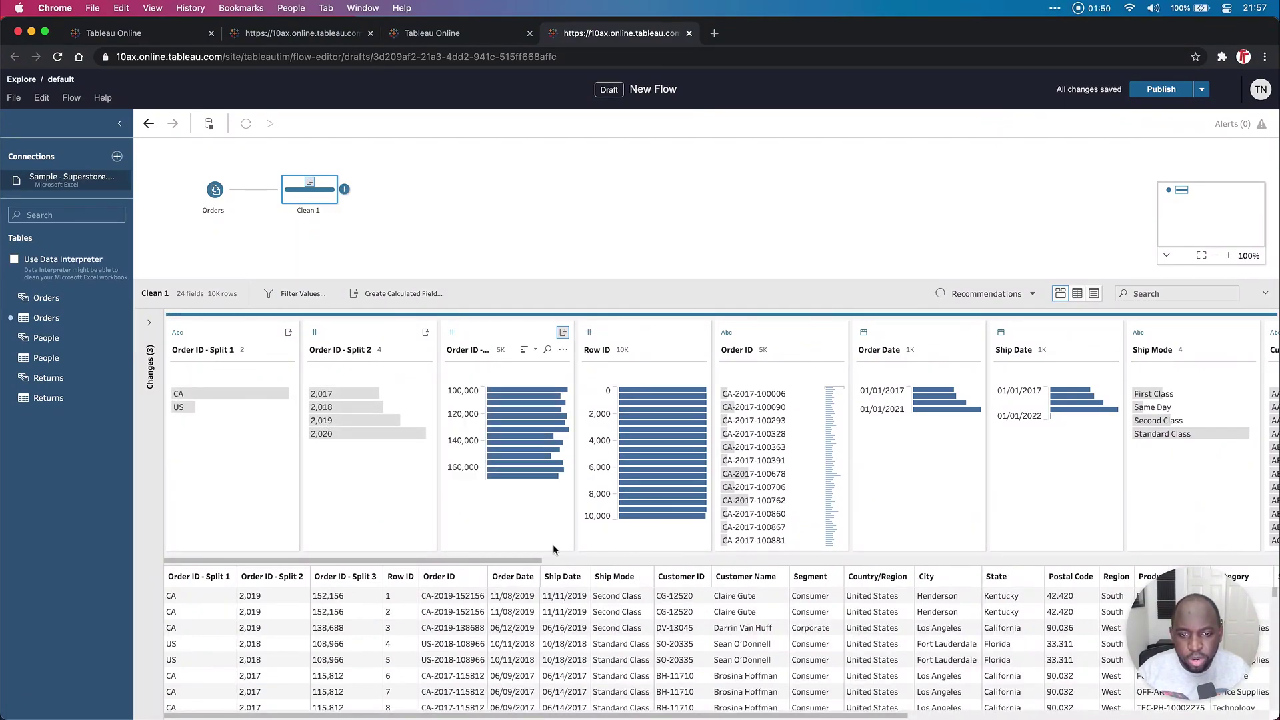
pyautogui.moveTo(519, 569); pyautogui.dragTo(1052, 560)
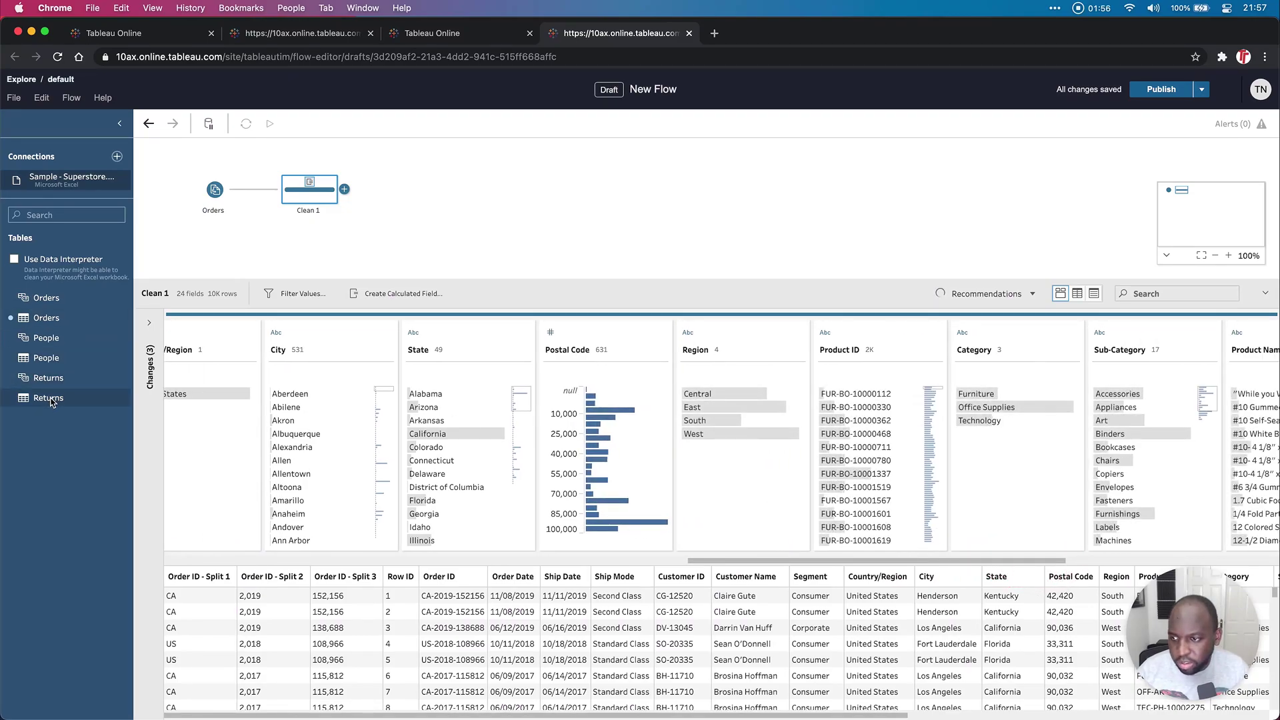
# Add Returns and People inputs, clean People as Clean 2, and join it to Clean 1 on Region
pyautogui.moveTo(50, 397); pyautogui.dragTo(229, 253)
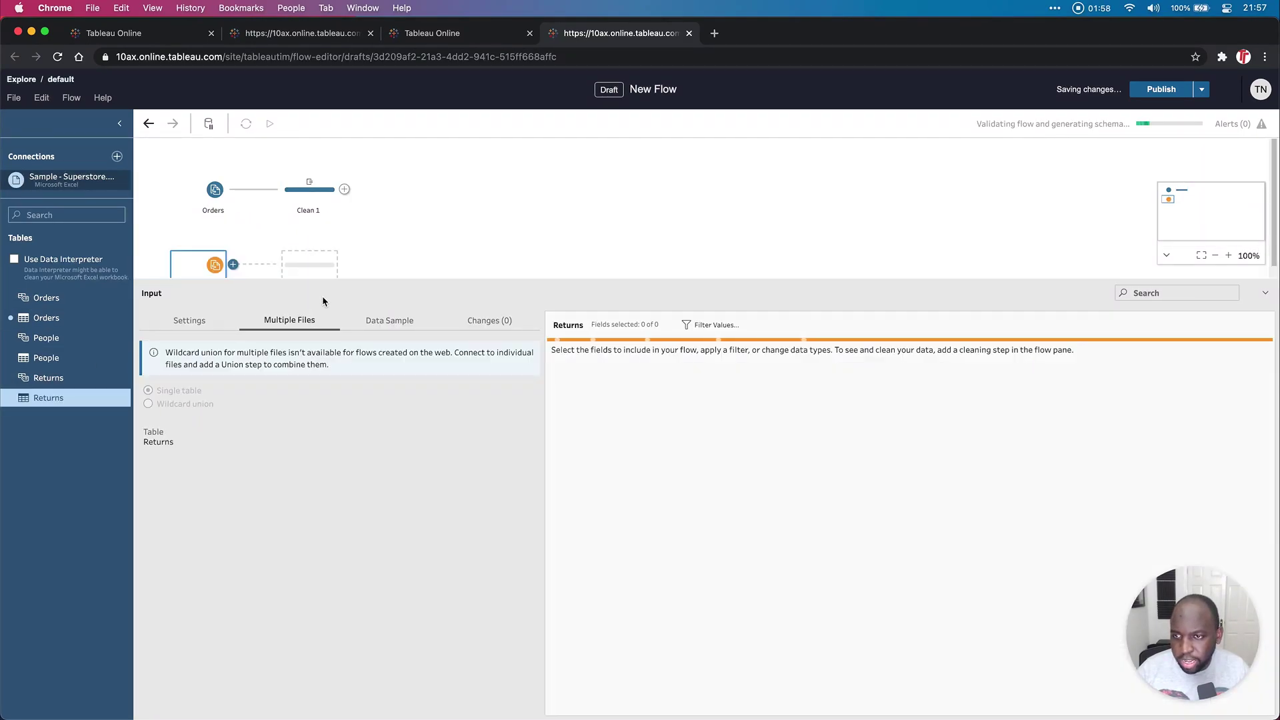
pyautogui.moveTo(403, 278); pyautogui.dragTo(394, 503)
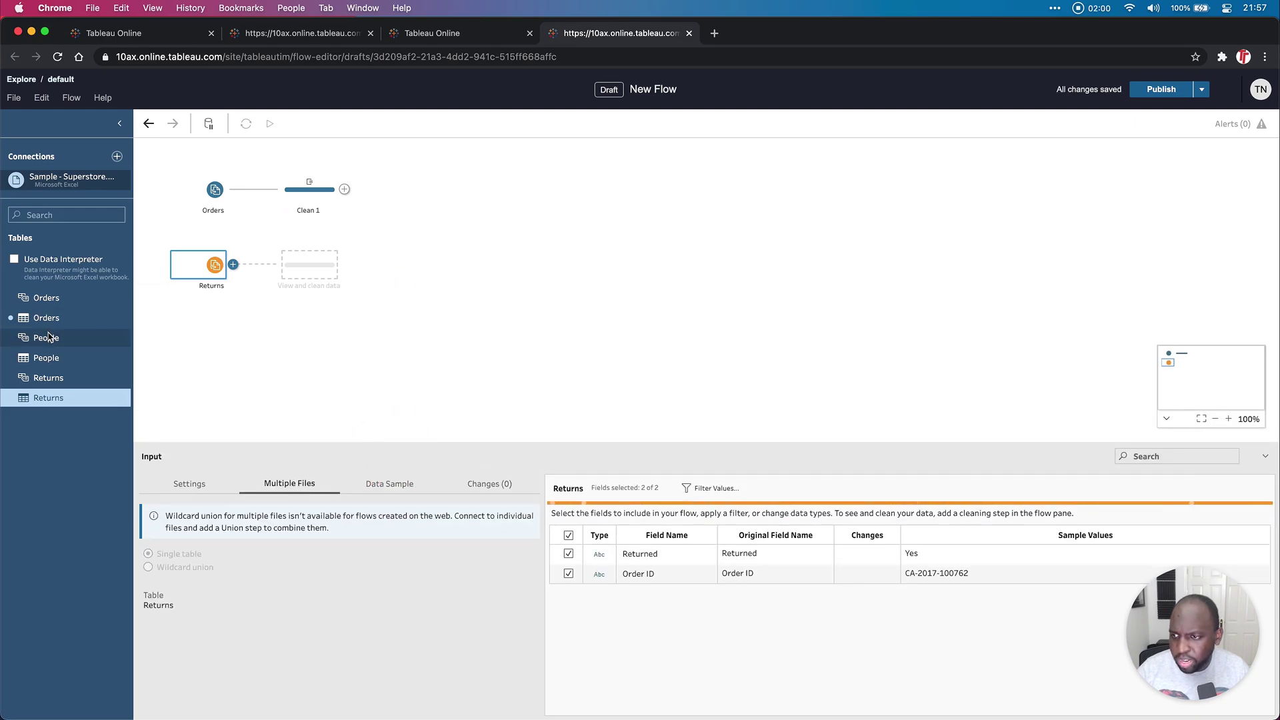
pyautogui.moveTo(50, 358); pyautogui.dragTo(417, 397)
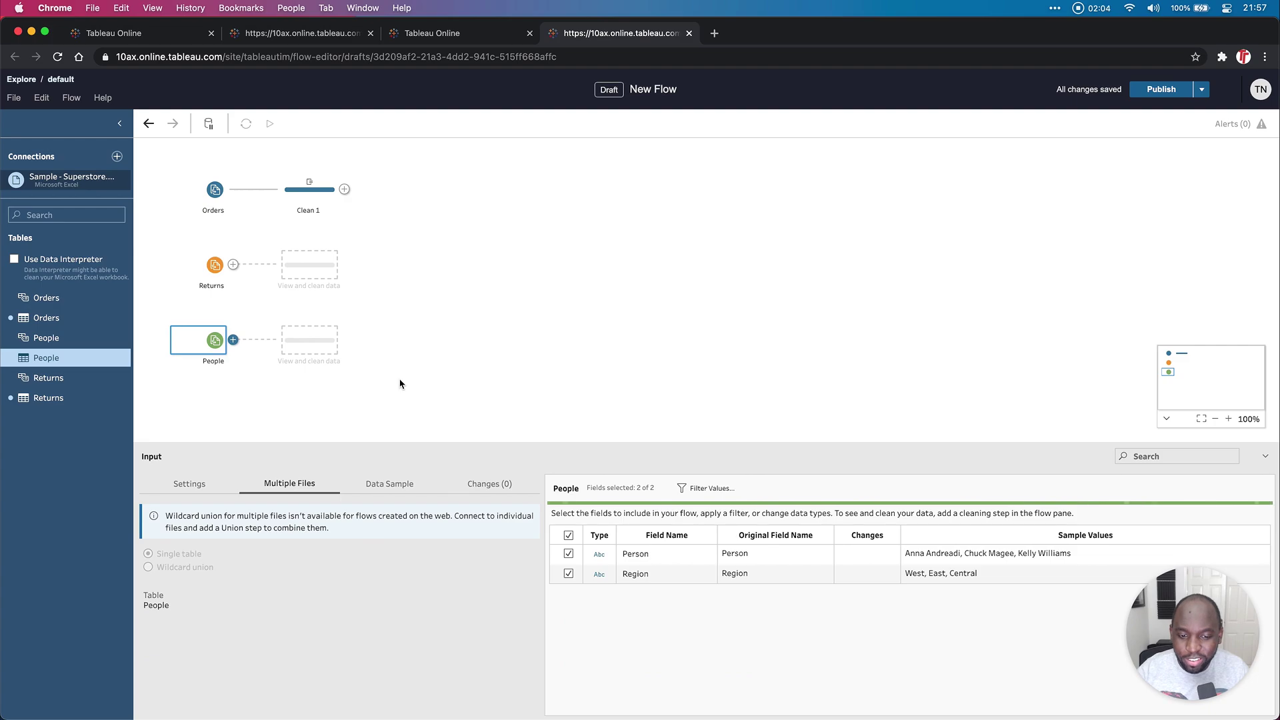
pyautogui.click(309, 343)
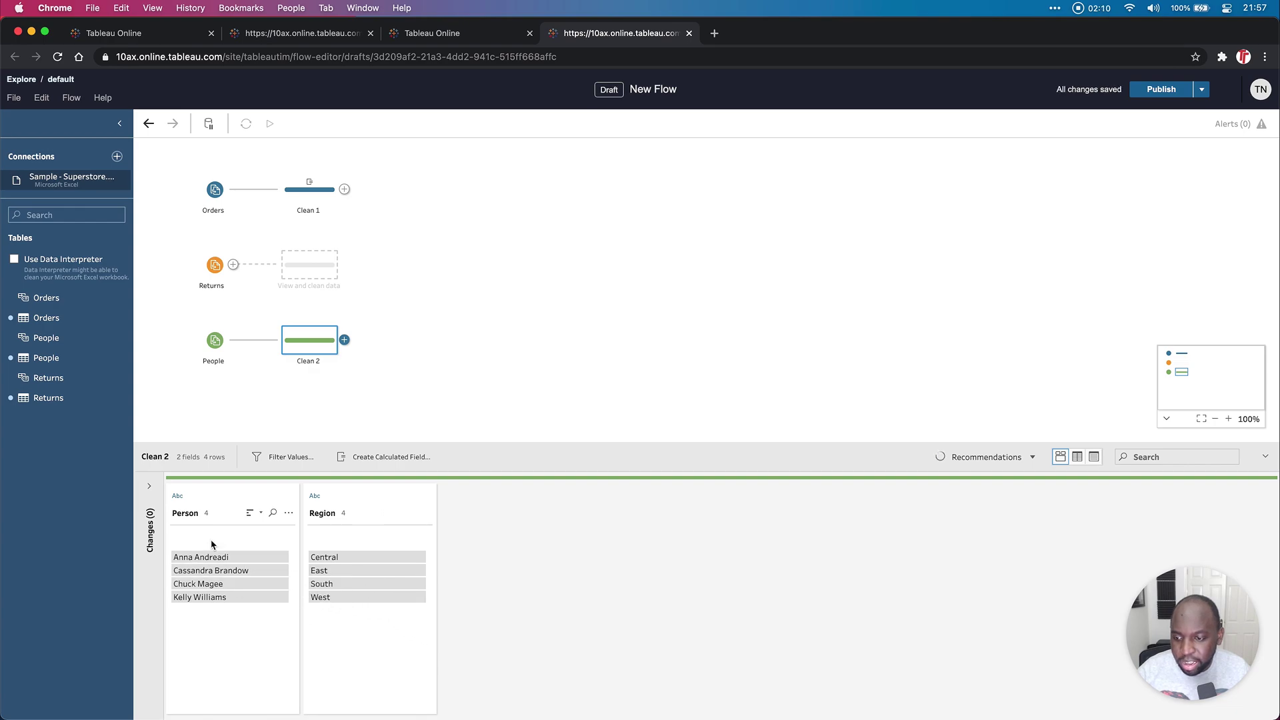
pyautogui.moveTo(311, 340); pyautogui.dragTo(355, 205)
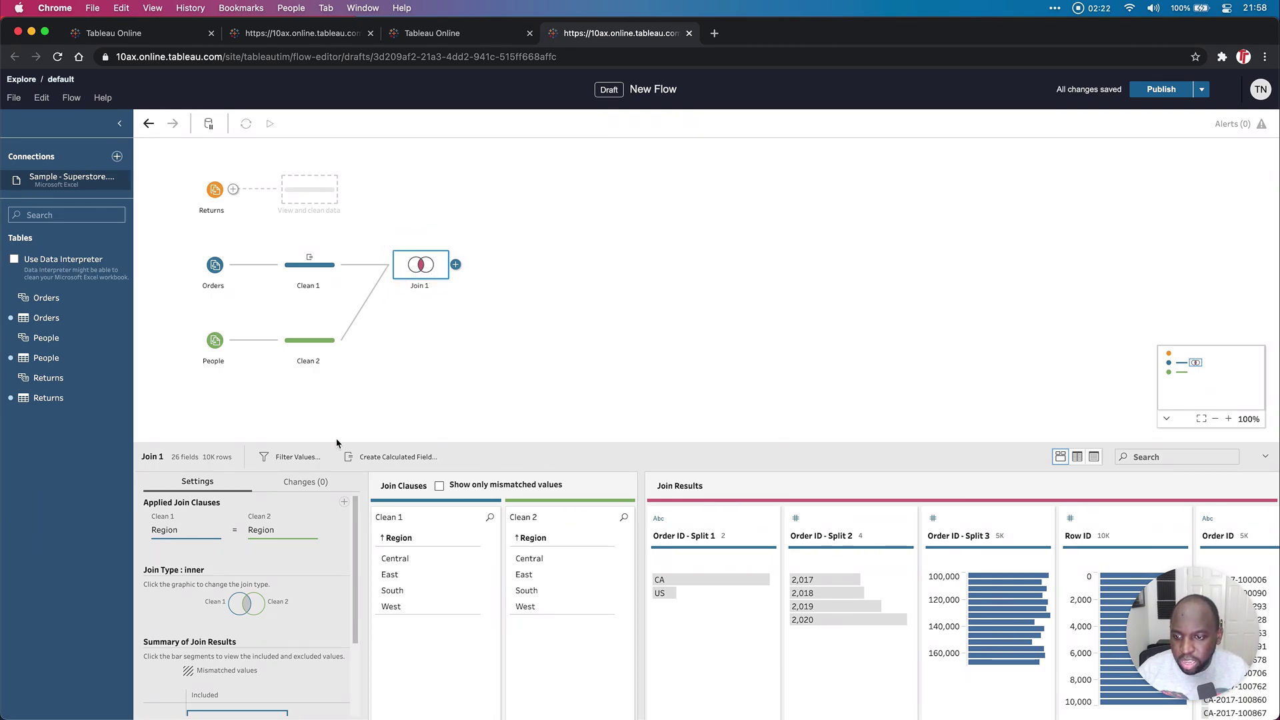
# Make Join 1 a left join, then join a Clean 3 step after Returns to Join 1 on Order ID
pyautogui.click(231, 605)
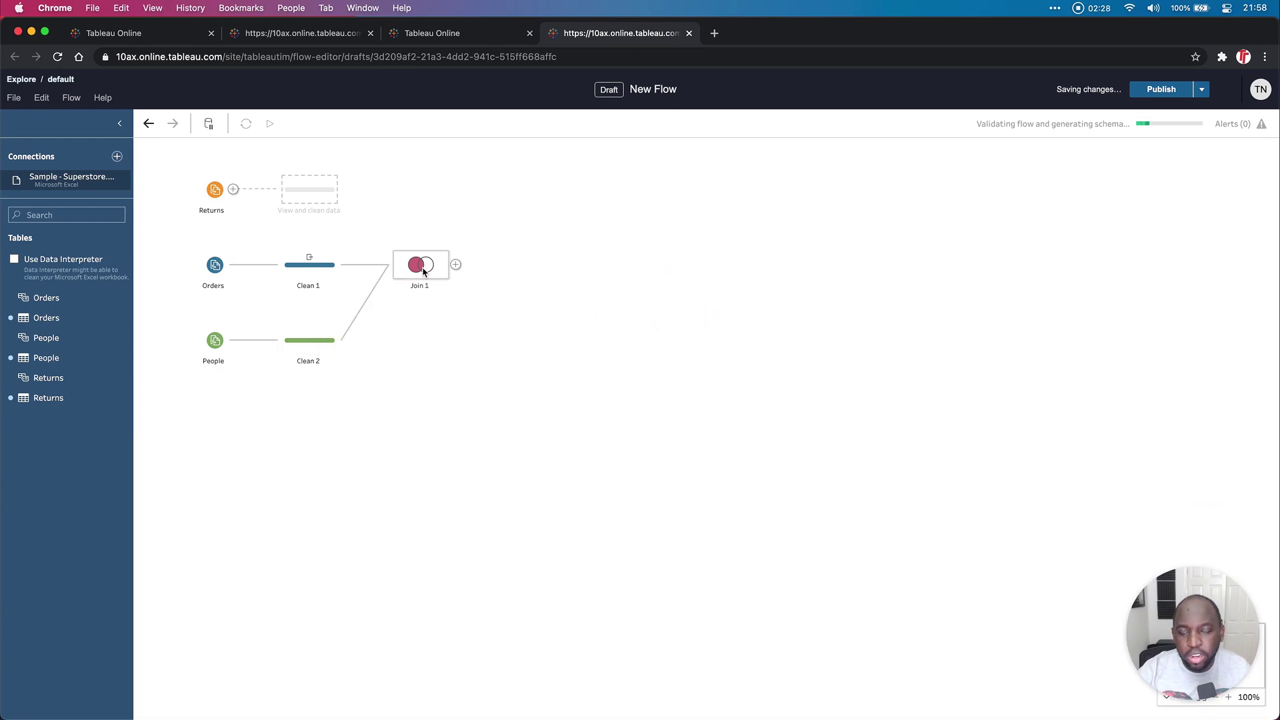
pyautogui.click(318, 194)
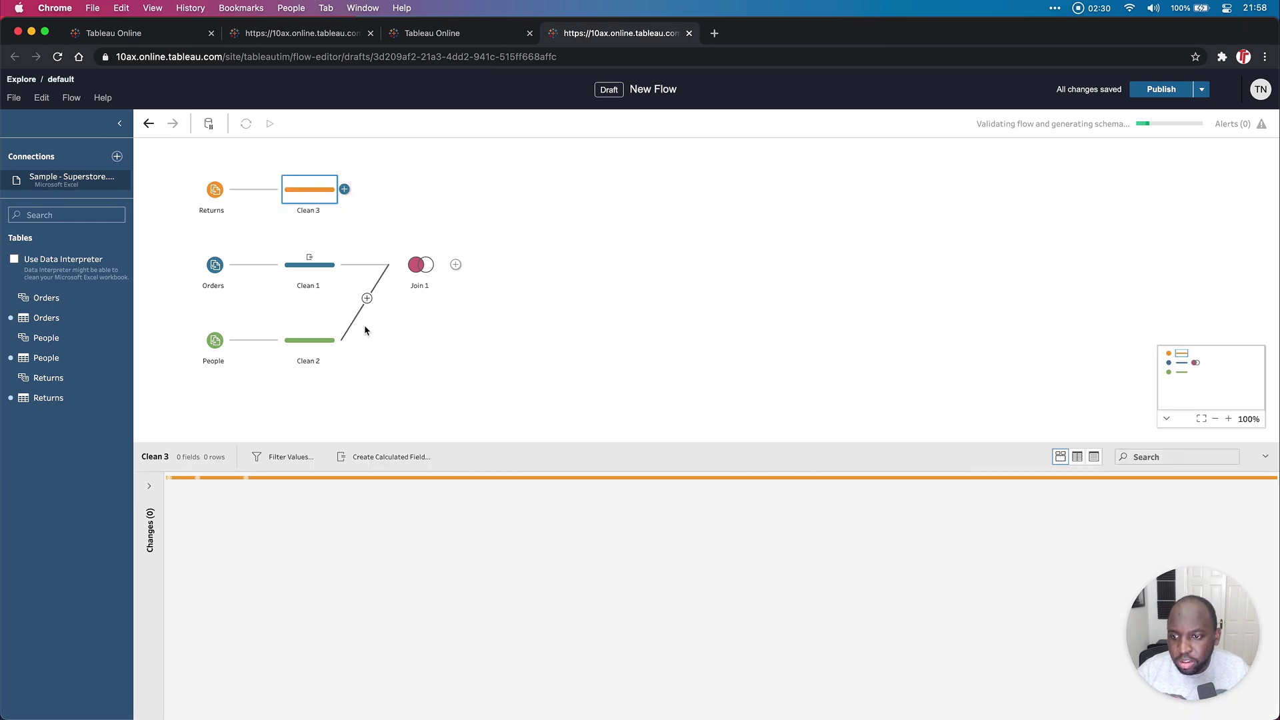
pyautogui.moveTo(530, 442); pyautogui.dragTo(537, 307)
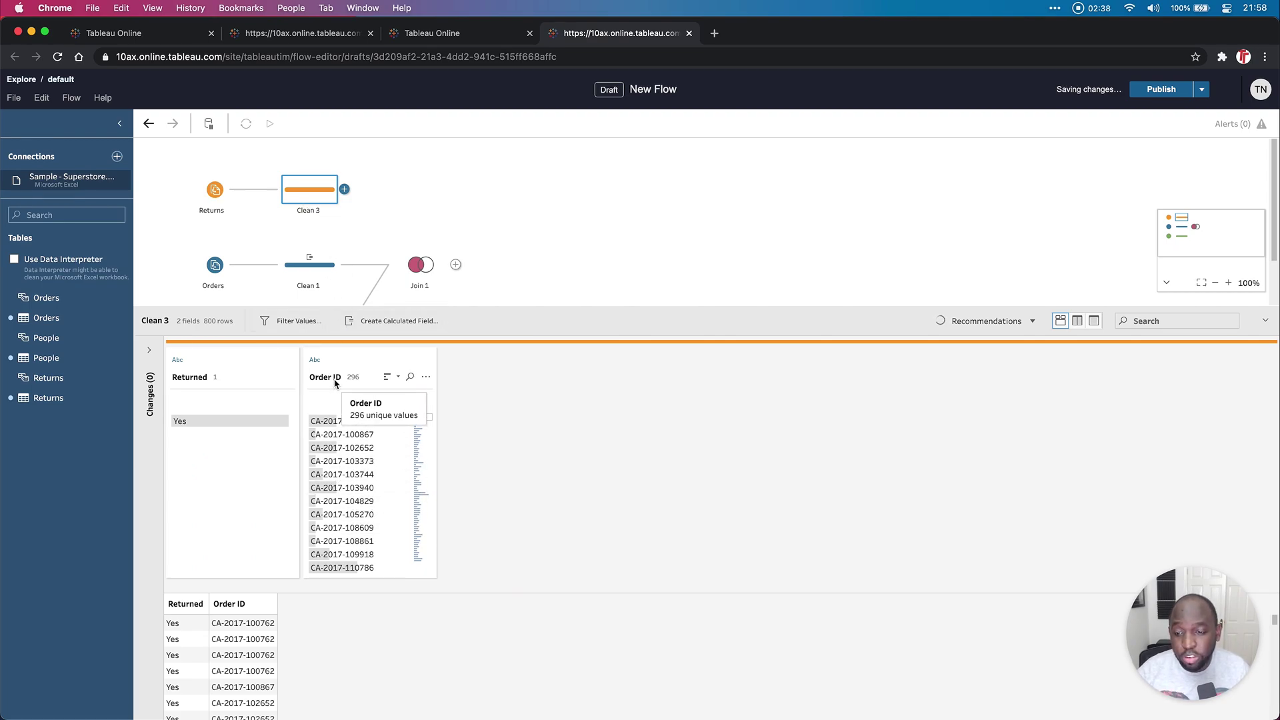
pyautogui.moveTo(317, 189); pyautogui.dragTo(462, 265)
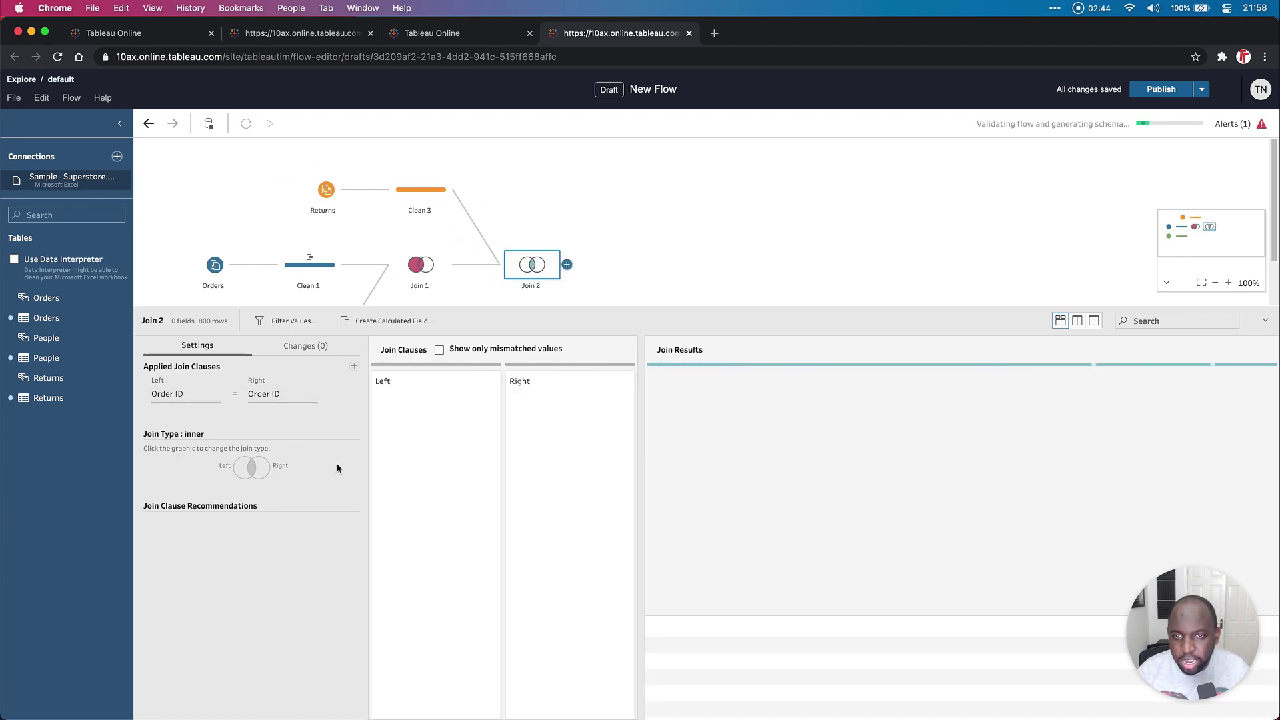
# Switch Join 2 to a left join, keeping all 9,994 Join 1 rows for 12,420 rows
pyautogui.click(242, 470)
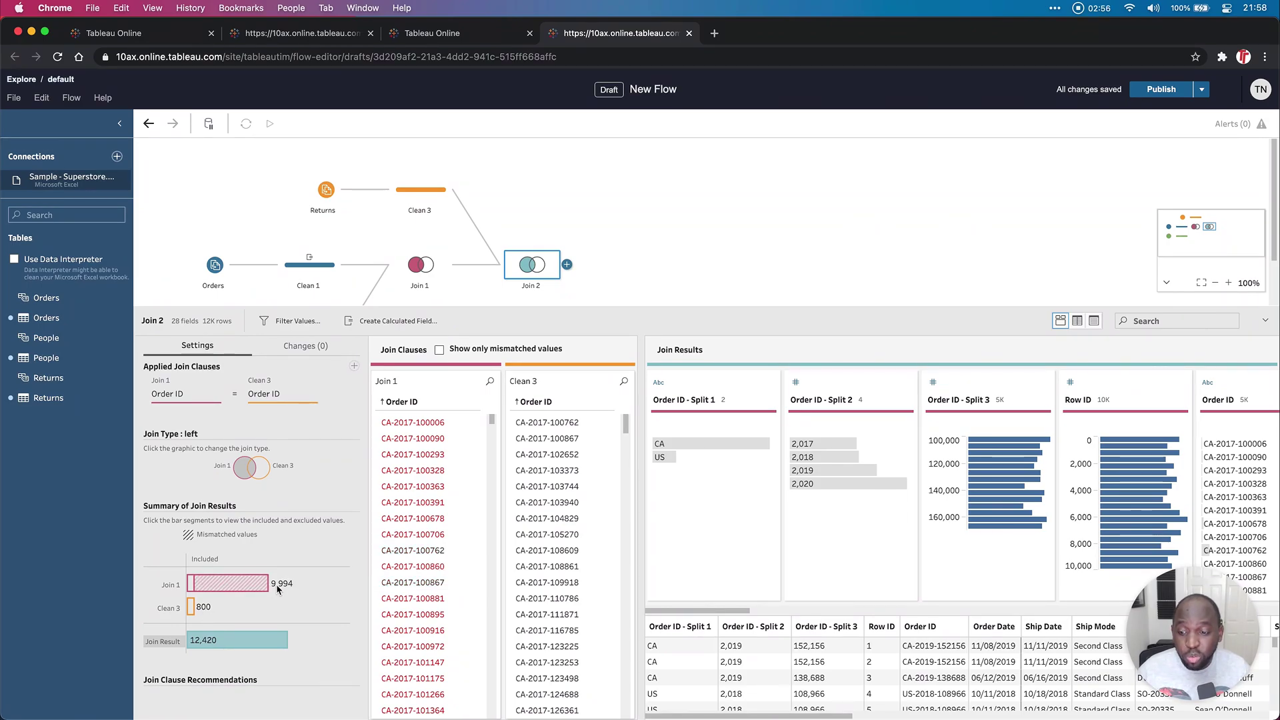
pyautogui.moveTo(245, 589)
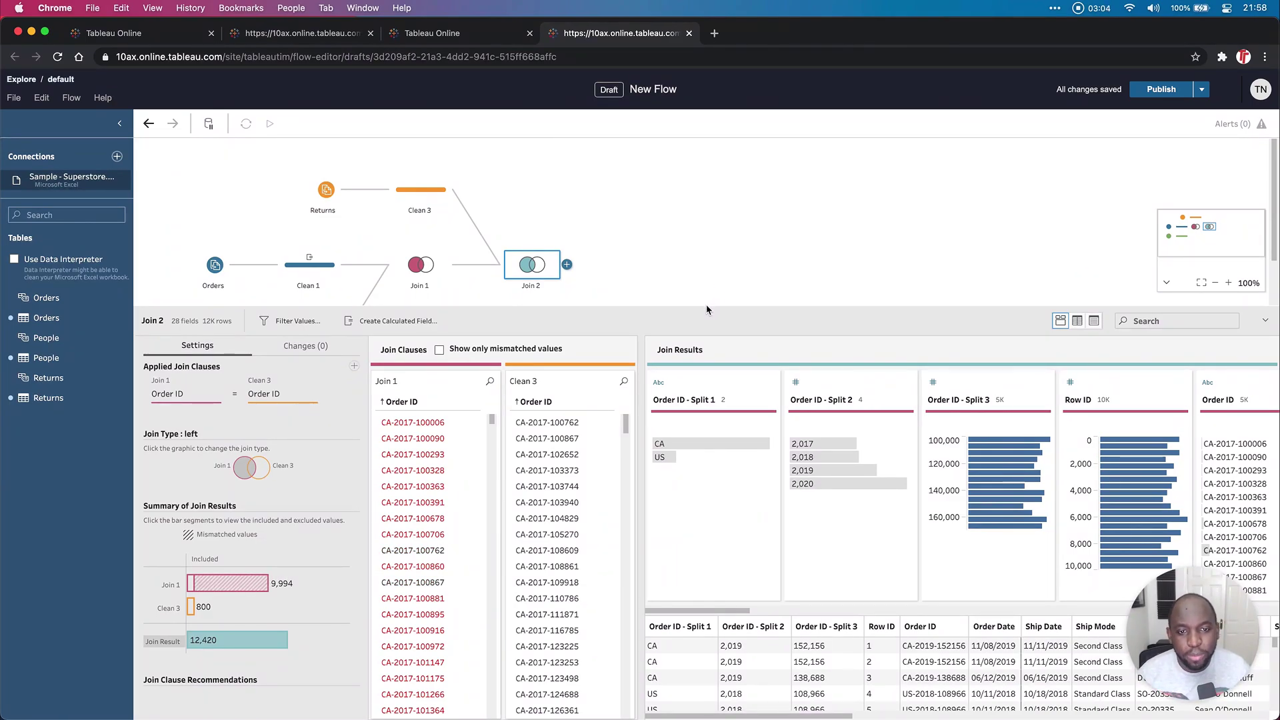
pyautogui.scroll(-2, 706, 300)
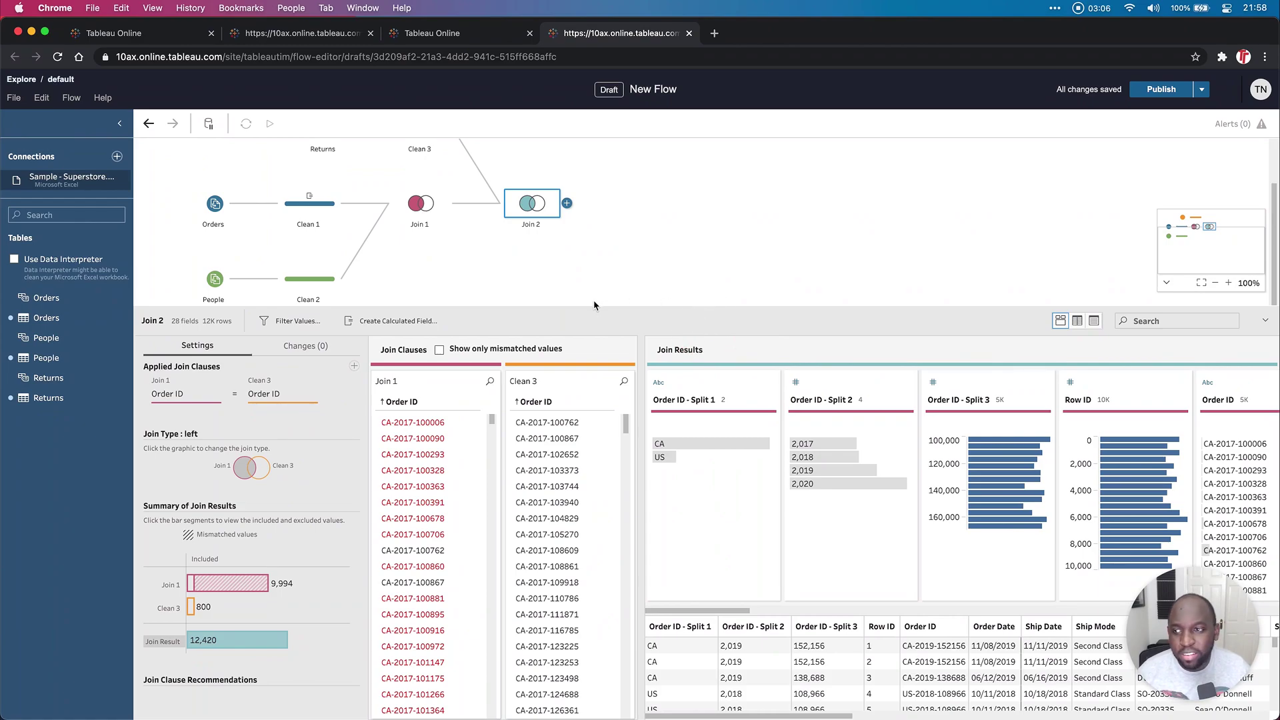
# Add a Clean 4 step after Join 2 and an Output step after Clean 4
pyautogui.click(567, 203)
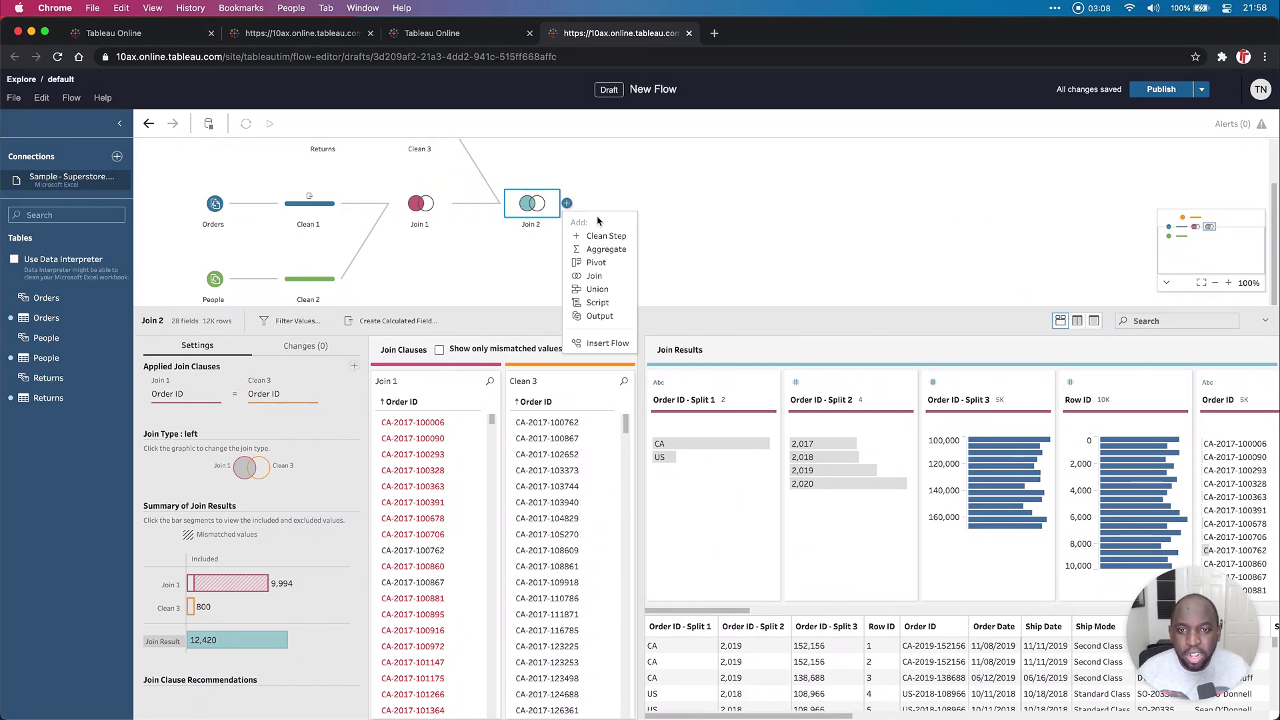
pyautogui.click(610, 238)
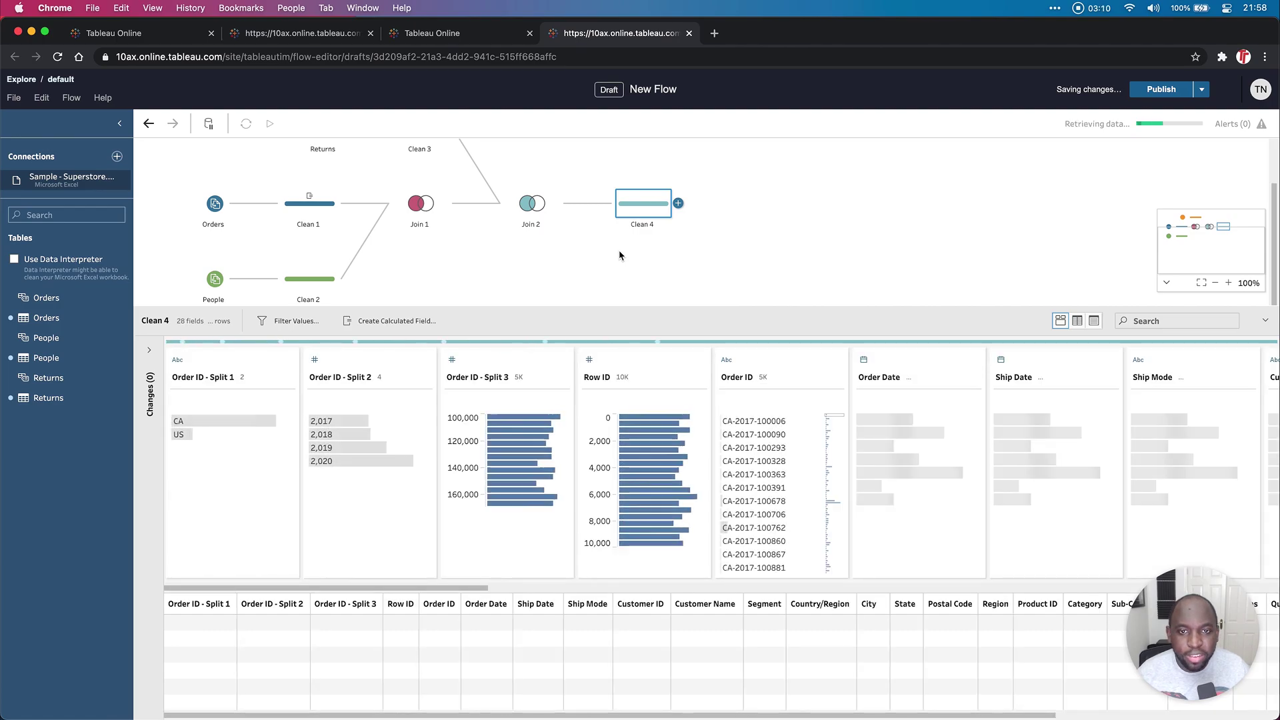
pyautogui.click(678, 203)
pyautogui.click(712, 316)
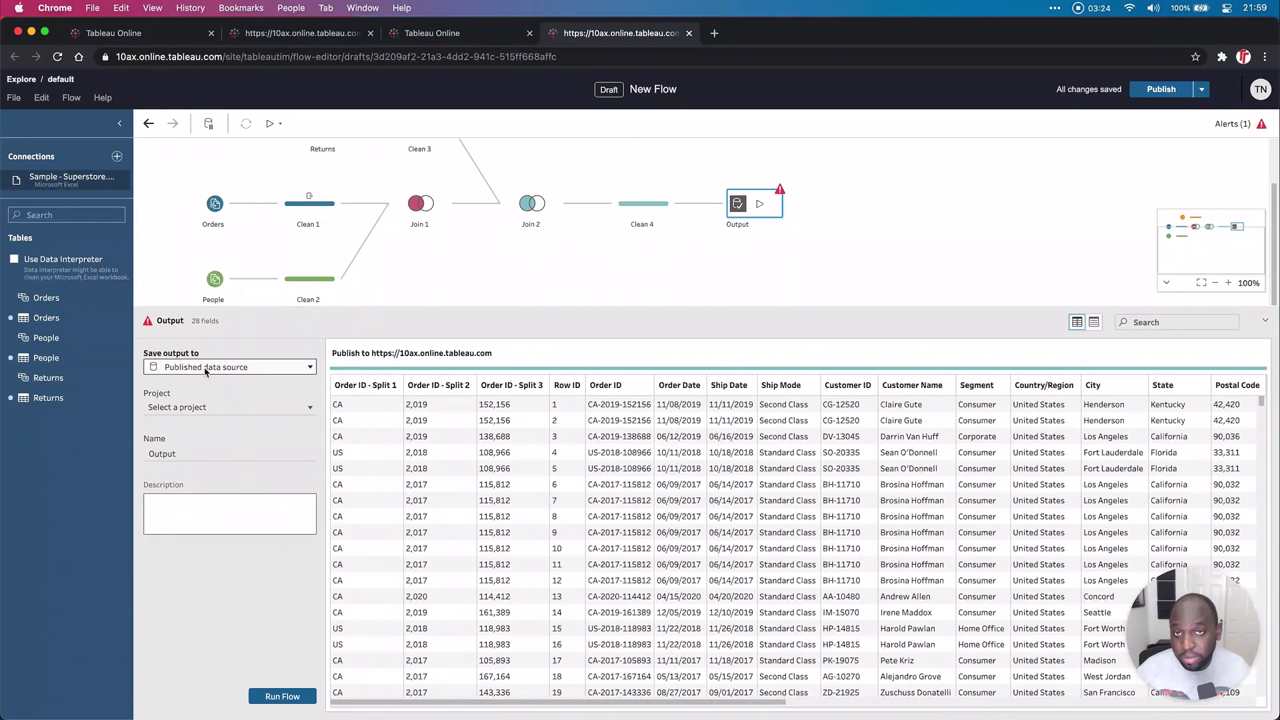
# Set the output as a published data source 'prep in the browser' in the default project and run it
pyautogui.click(206, 369)
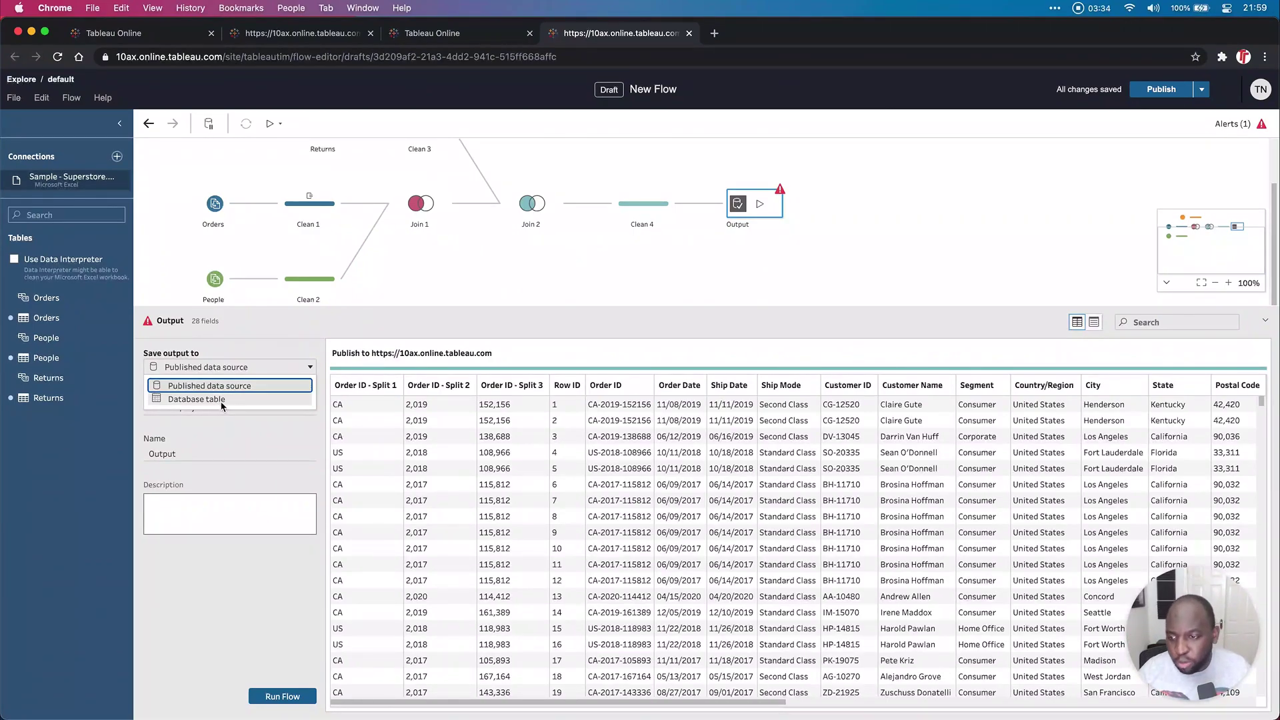
pyautogui.click(250, 386)
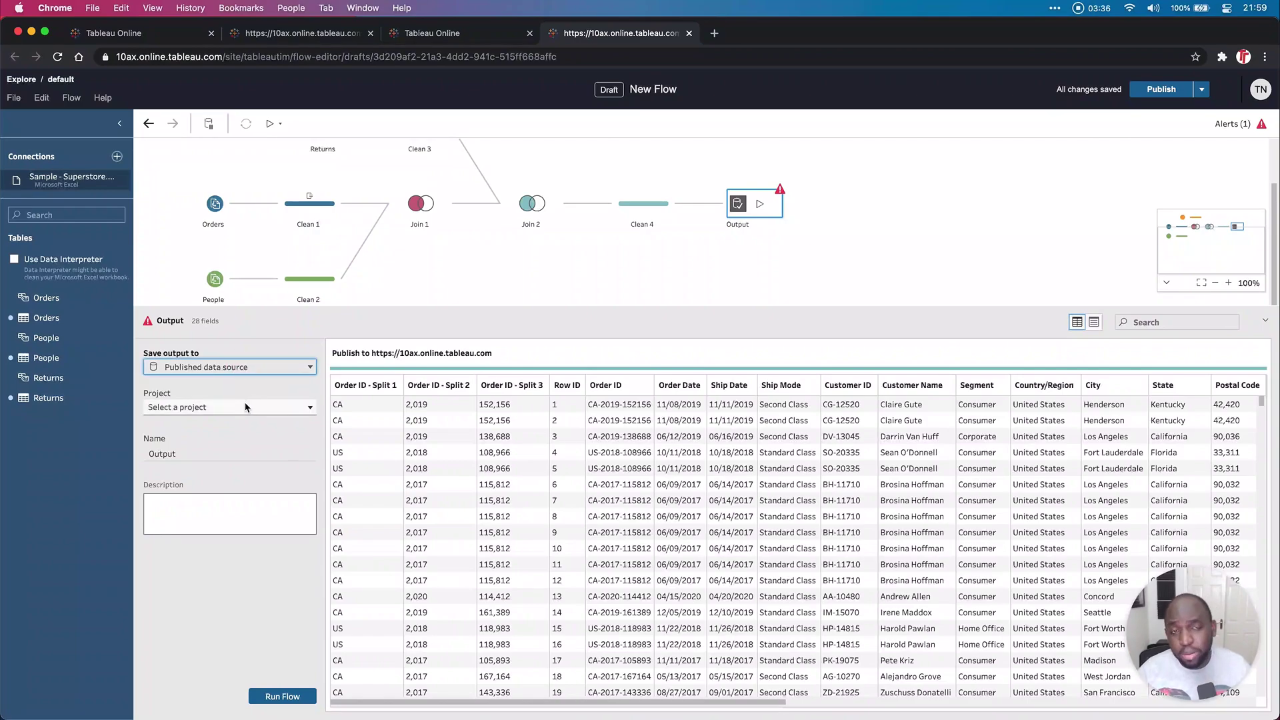
pyautogui.click(242, 405)
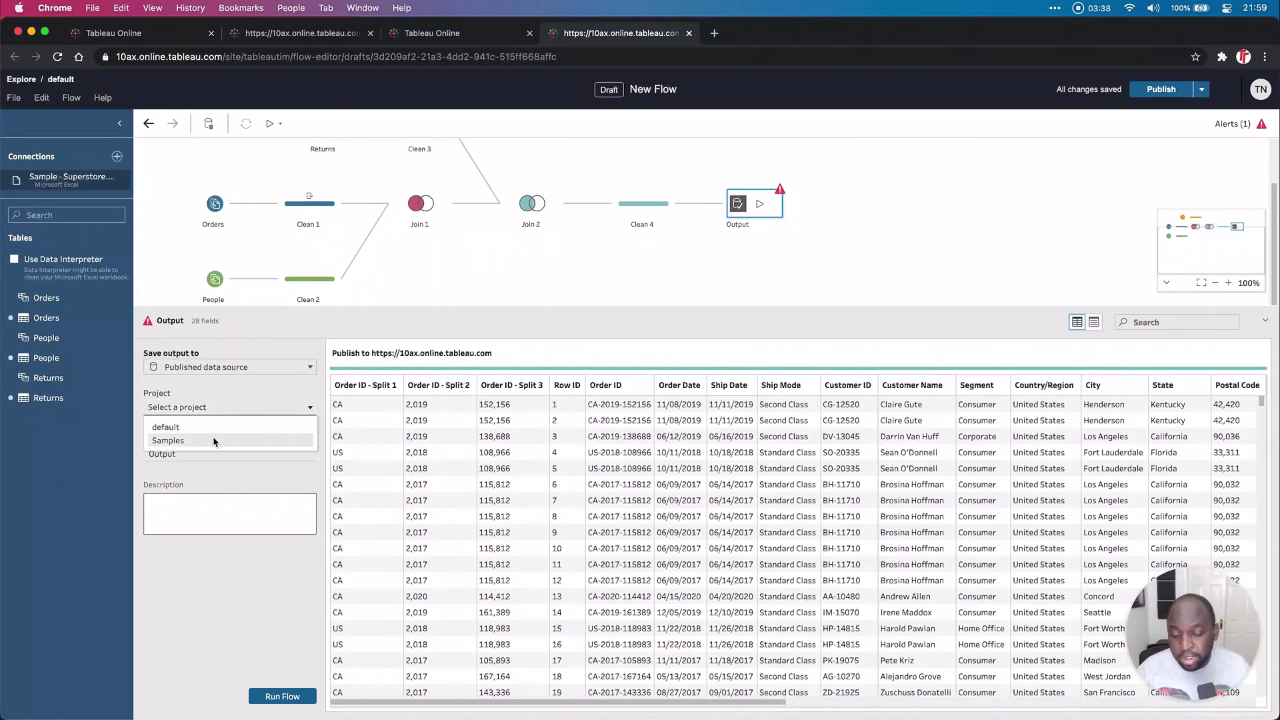
pyautogui.click(214, 428)
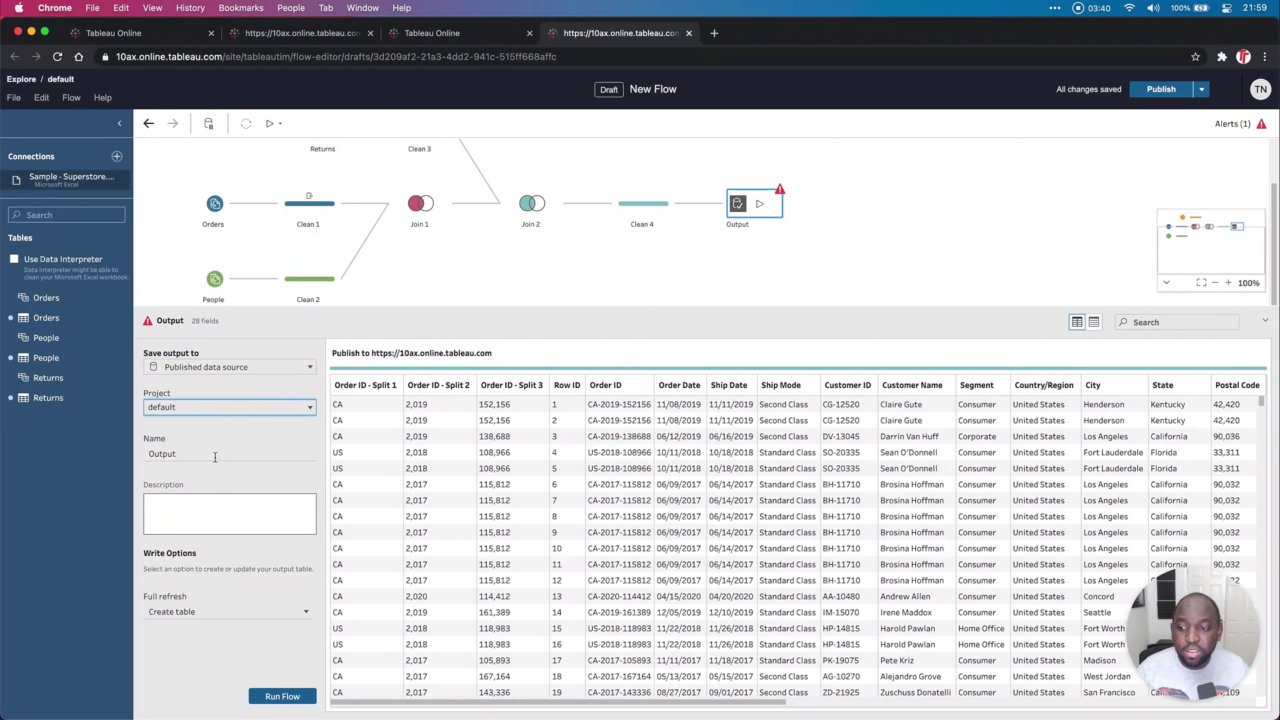
pyautogui.click(210, 454)
pyautogui.write('p')
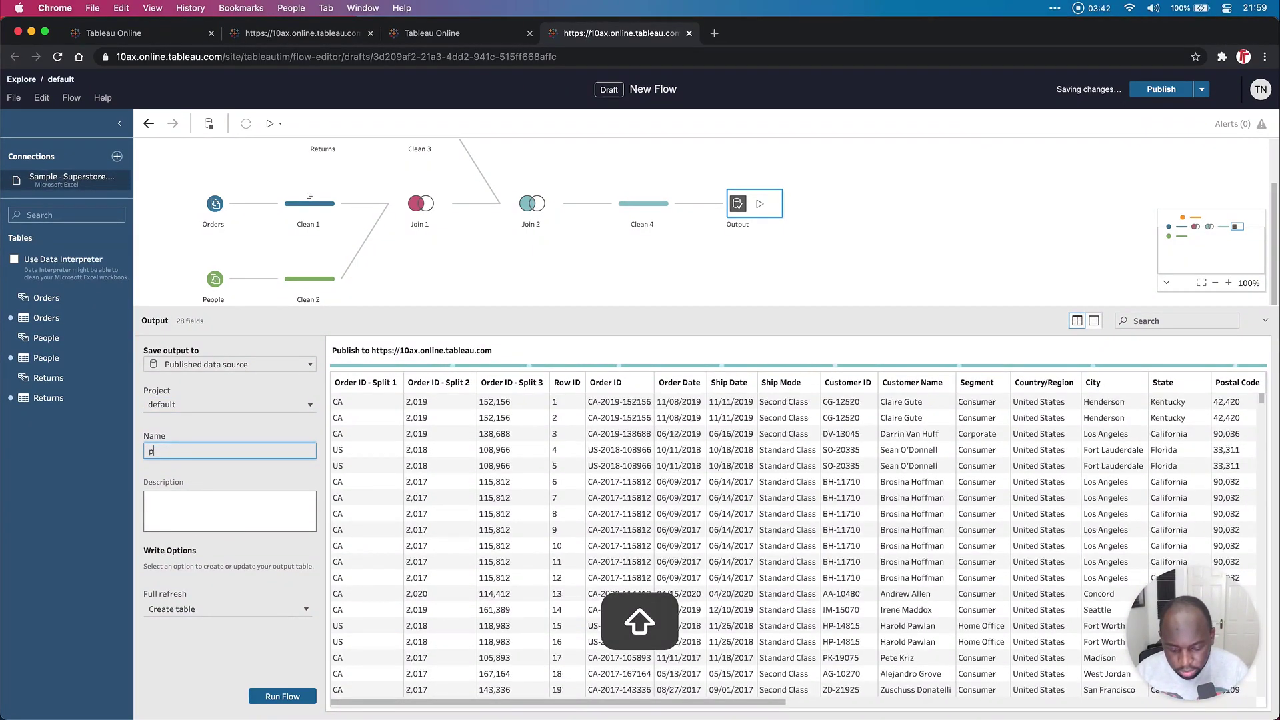
pyautogui.write('rep int he ')
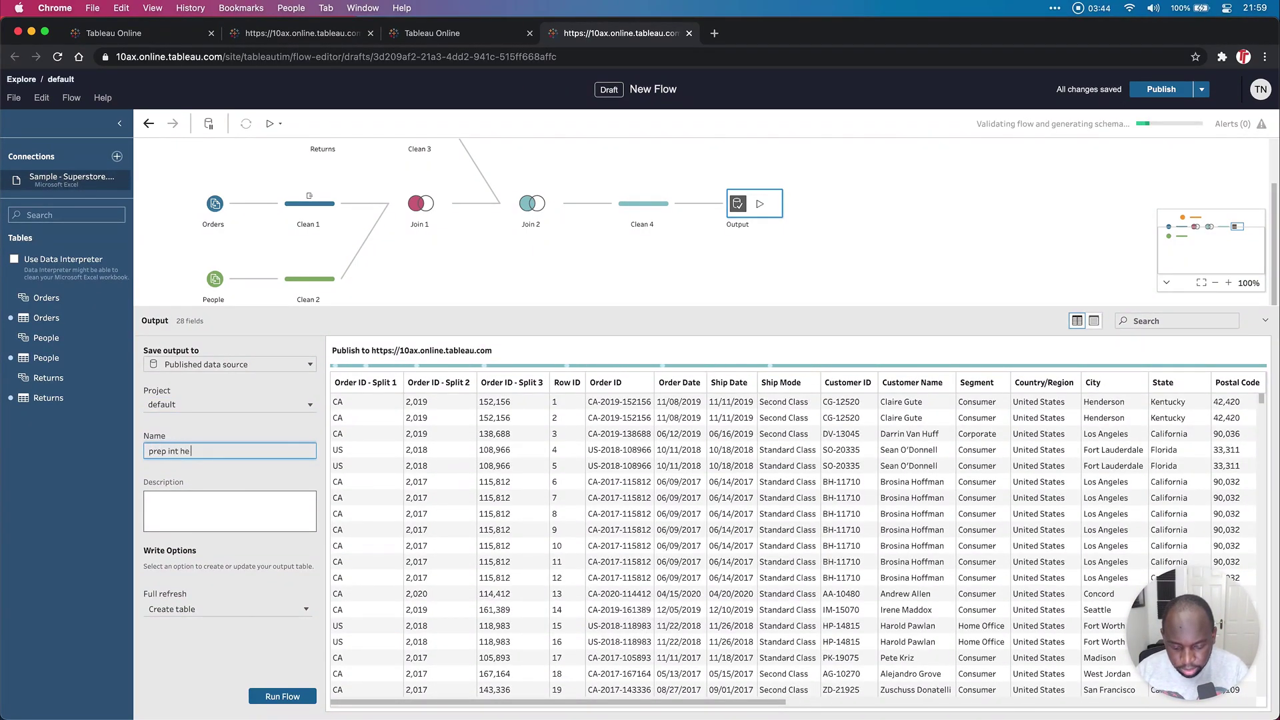
pyautogui.write('browser')
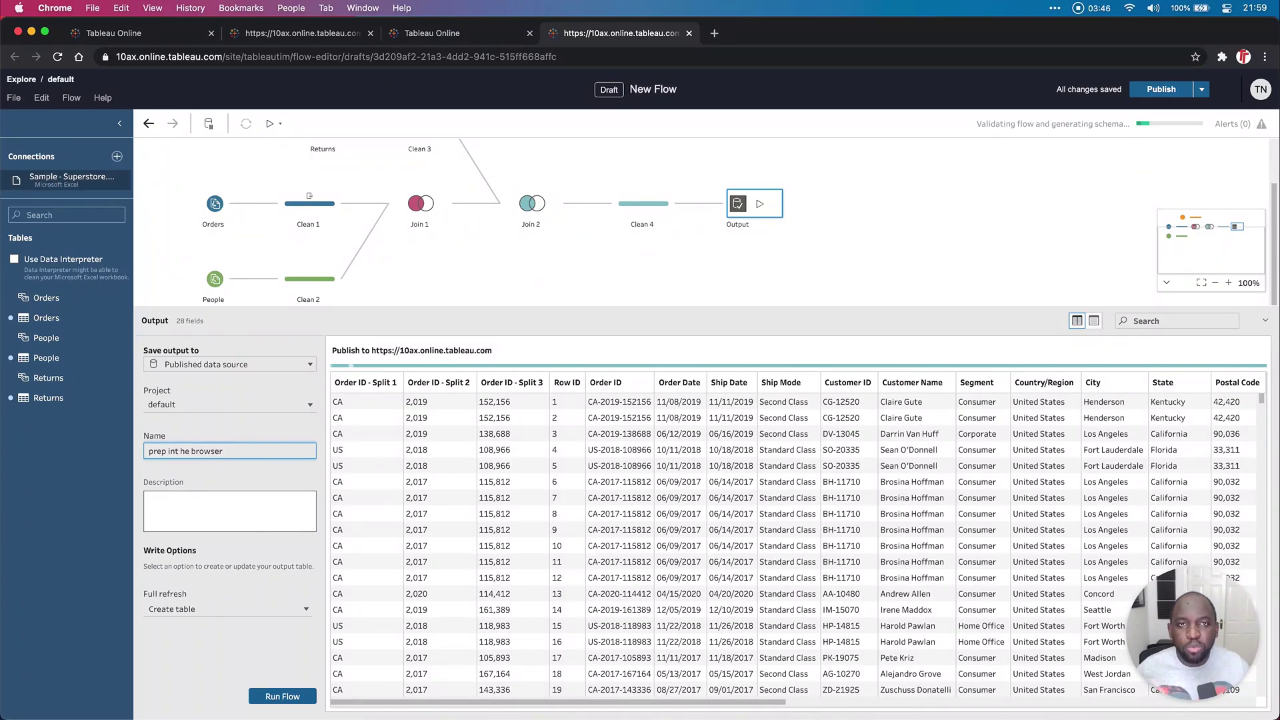
pyautogui.click(178, 452)
pyautogui.press('BackSpace')
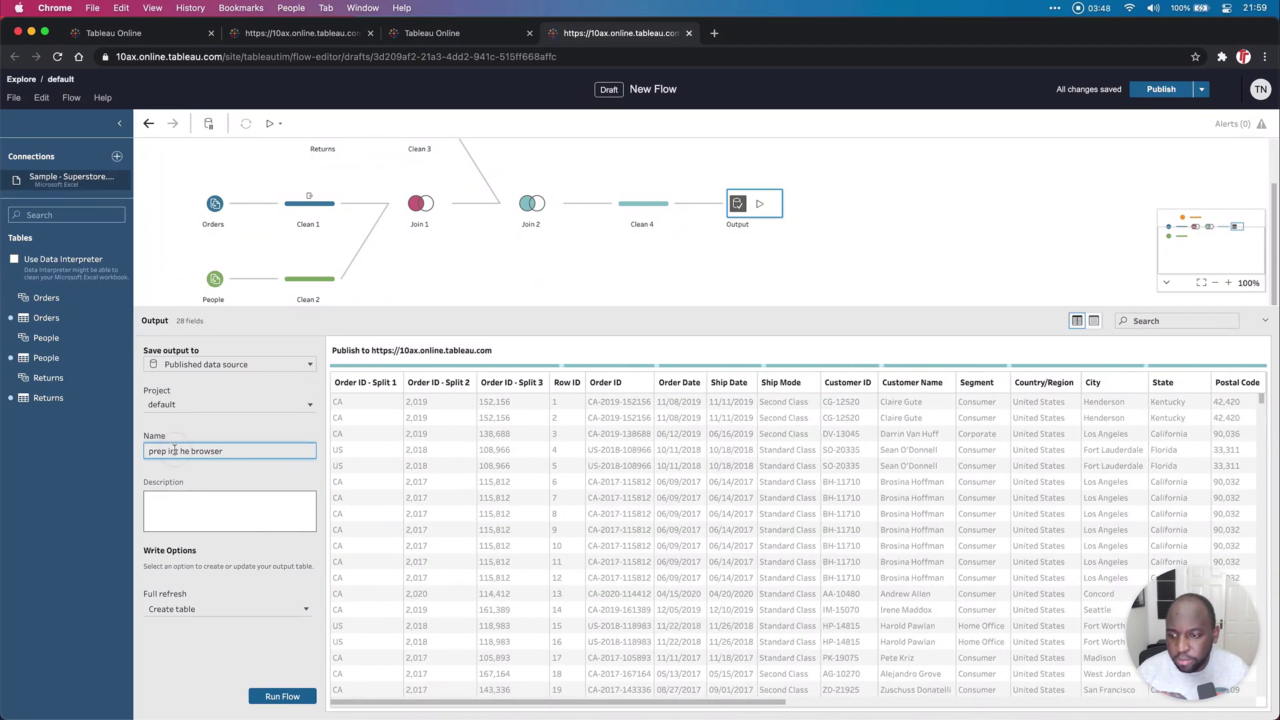
pyautogui.press('Right')
pyautogui.write('t')
pyautogui.click(180, 452)
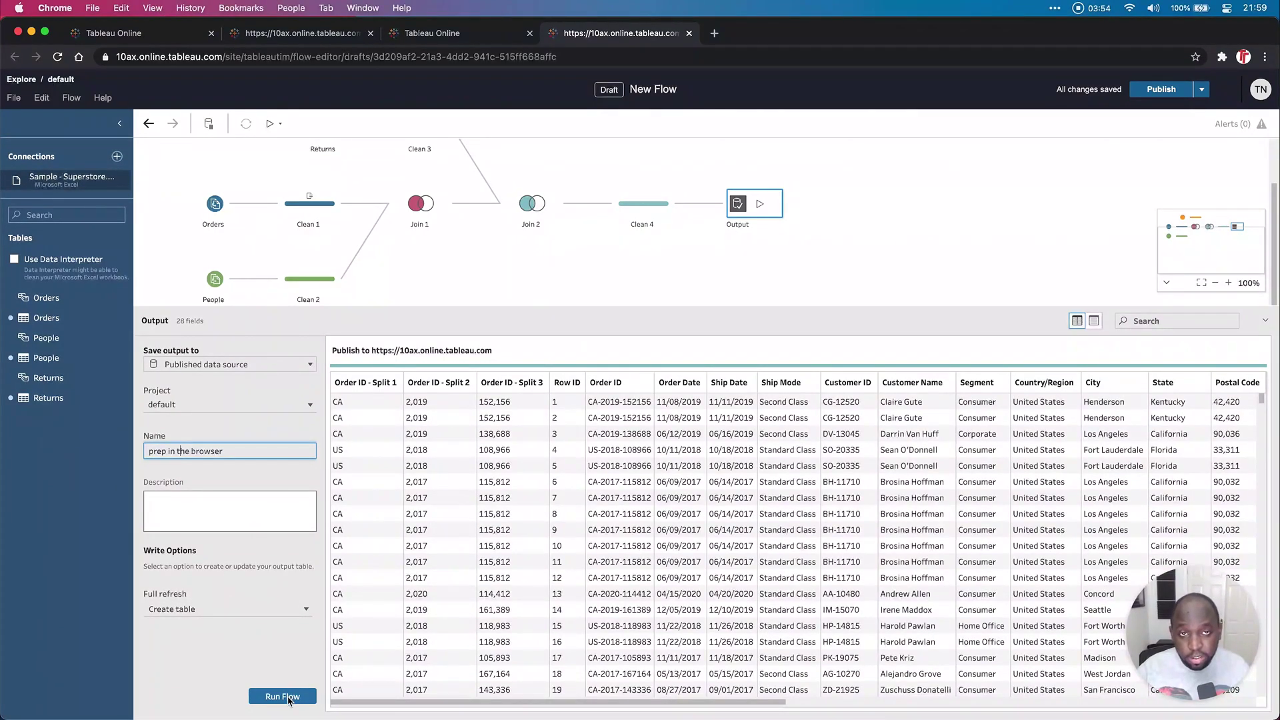
pyautogui.click(283, 697)
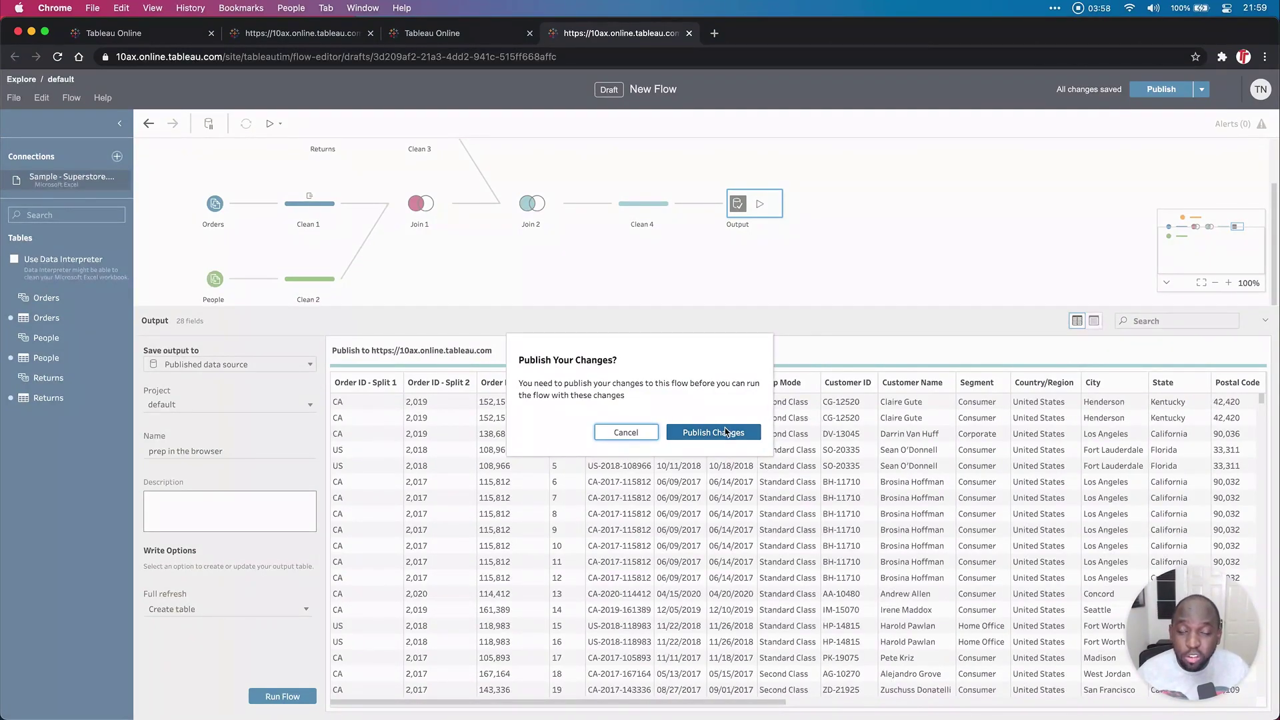
# Publish the flow changes, close the editor, and reopen New Flow from the default project
pyautogui.click(725, 432)
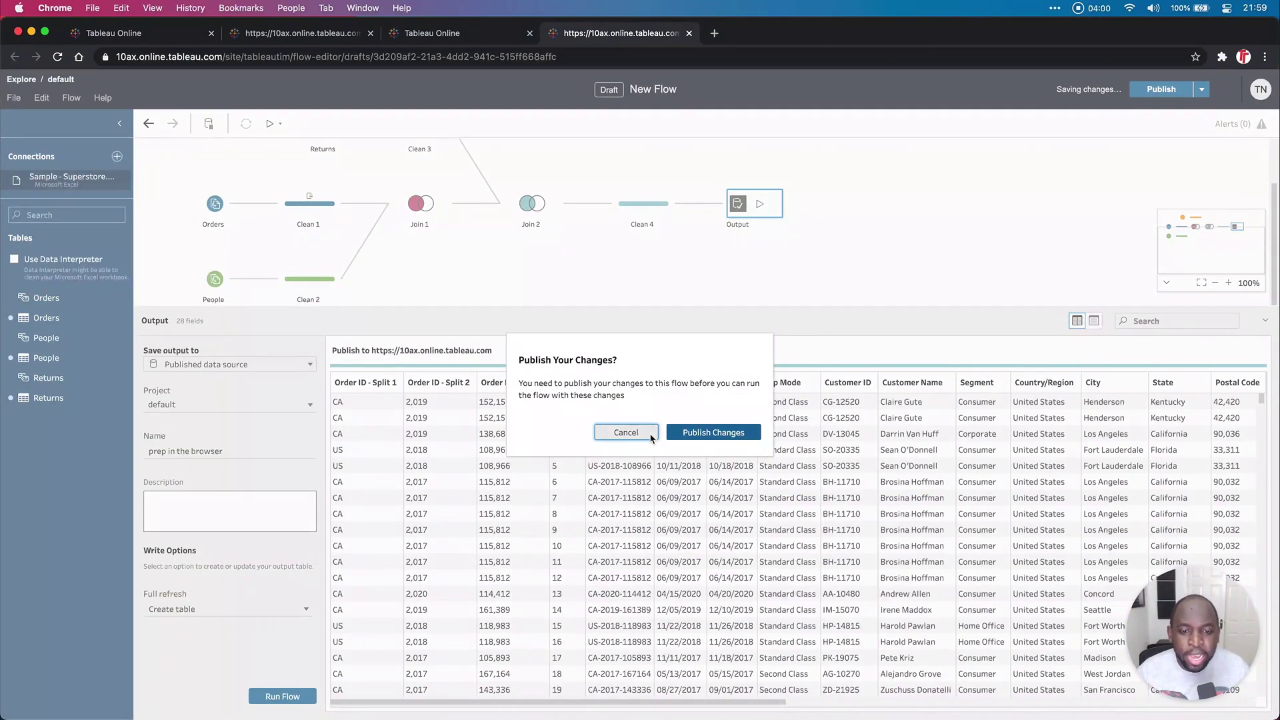
pyautogui.click(689, 32)
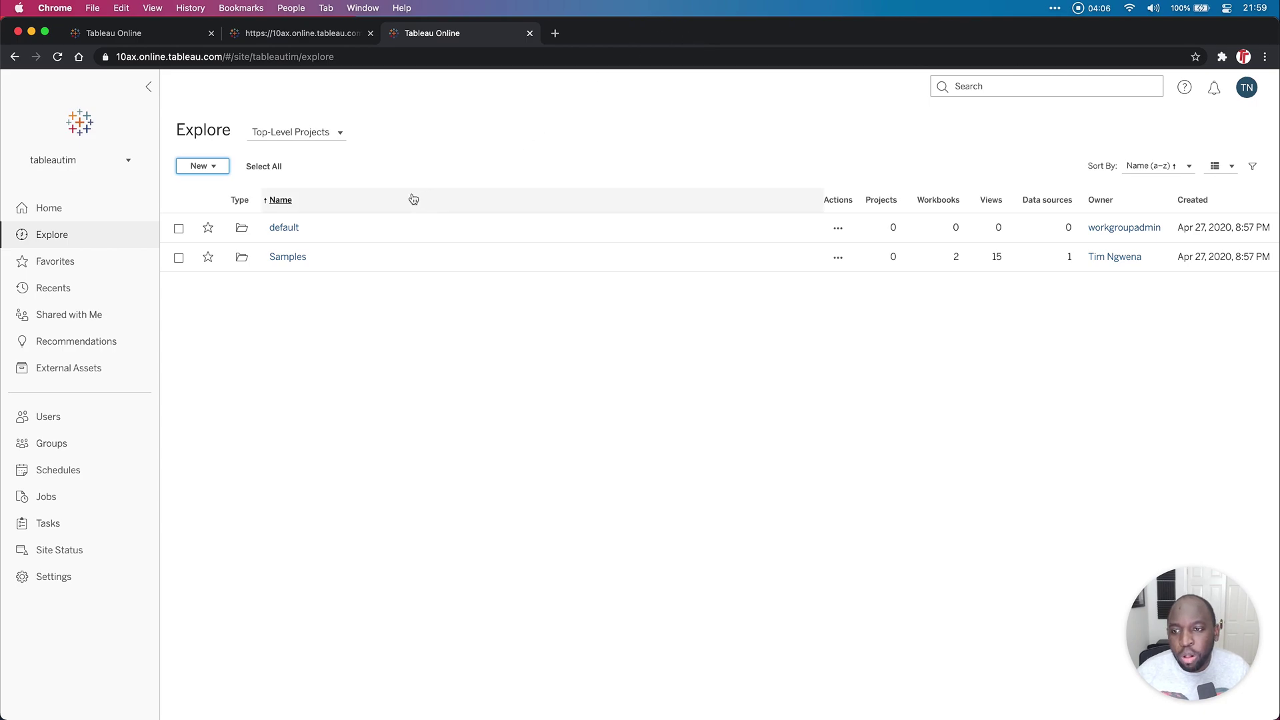
pyautogui.click(280, 228)
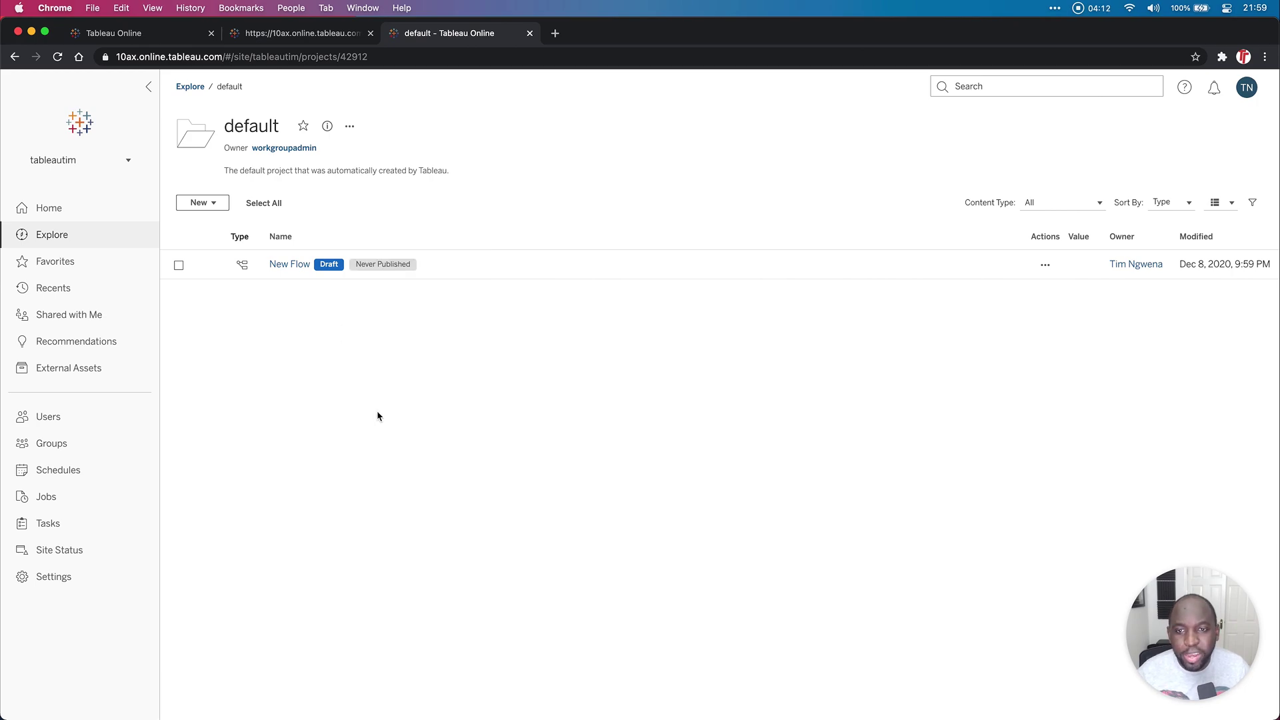
pyautogui.click(289, 266)
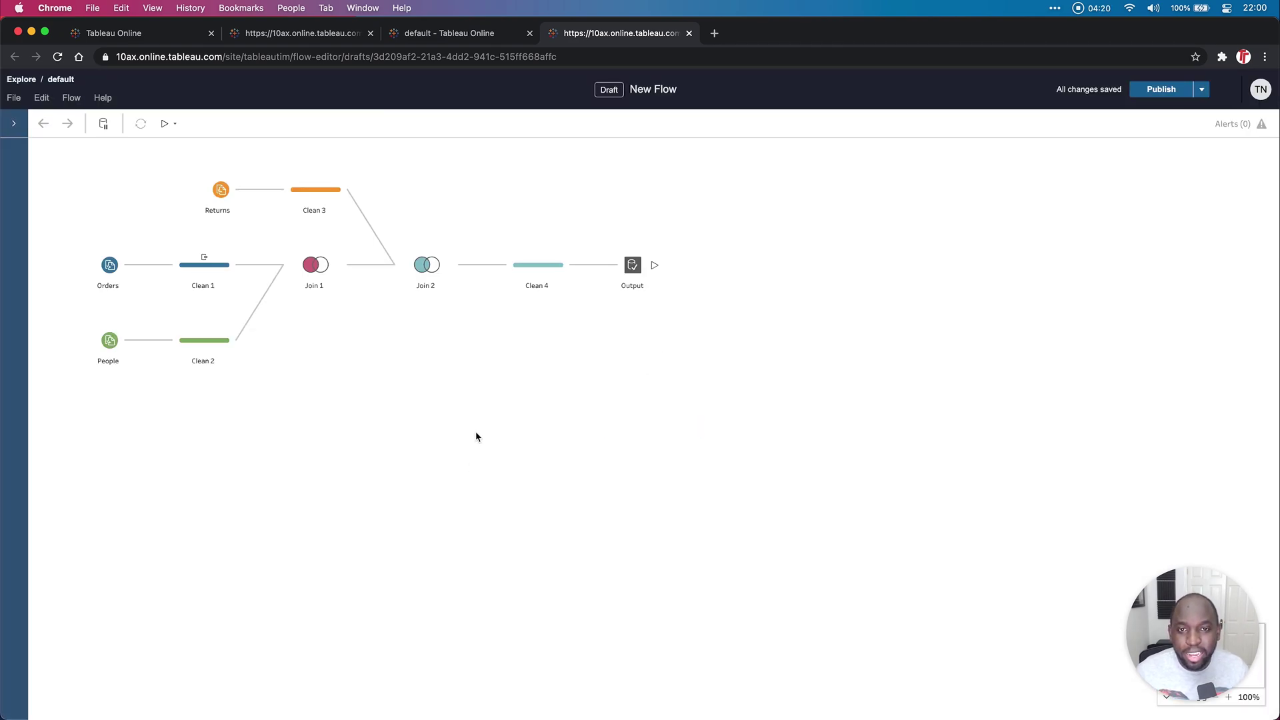
# Publish the flow to the default project under the name 'prep int he browser flow'
pyautogui.click(638, 266)
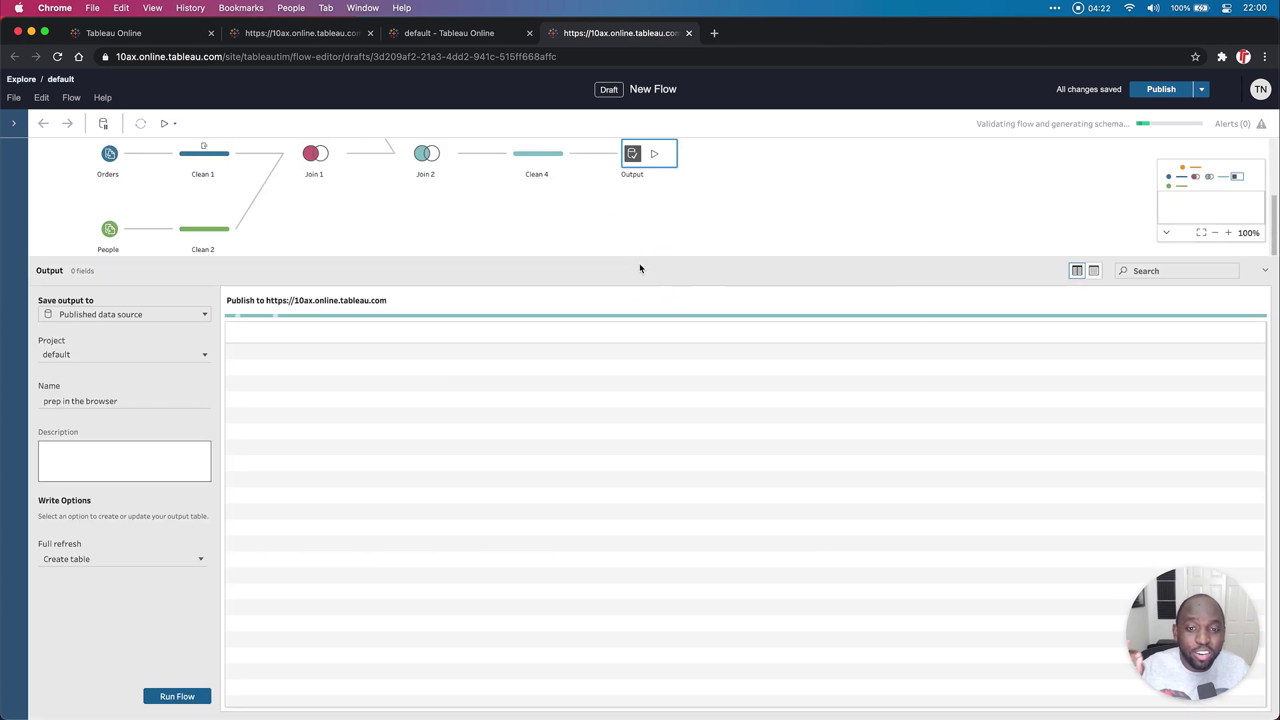
pyautogui.moveTo(658, 258); pyautogui.dragTo(659, 393)
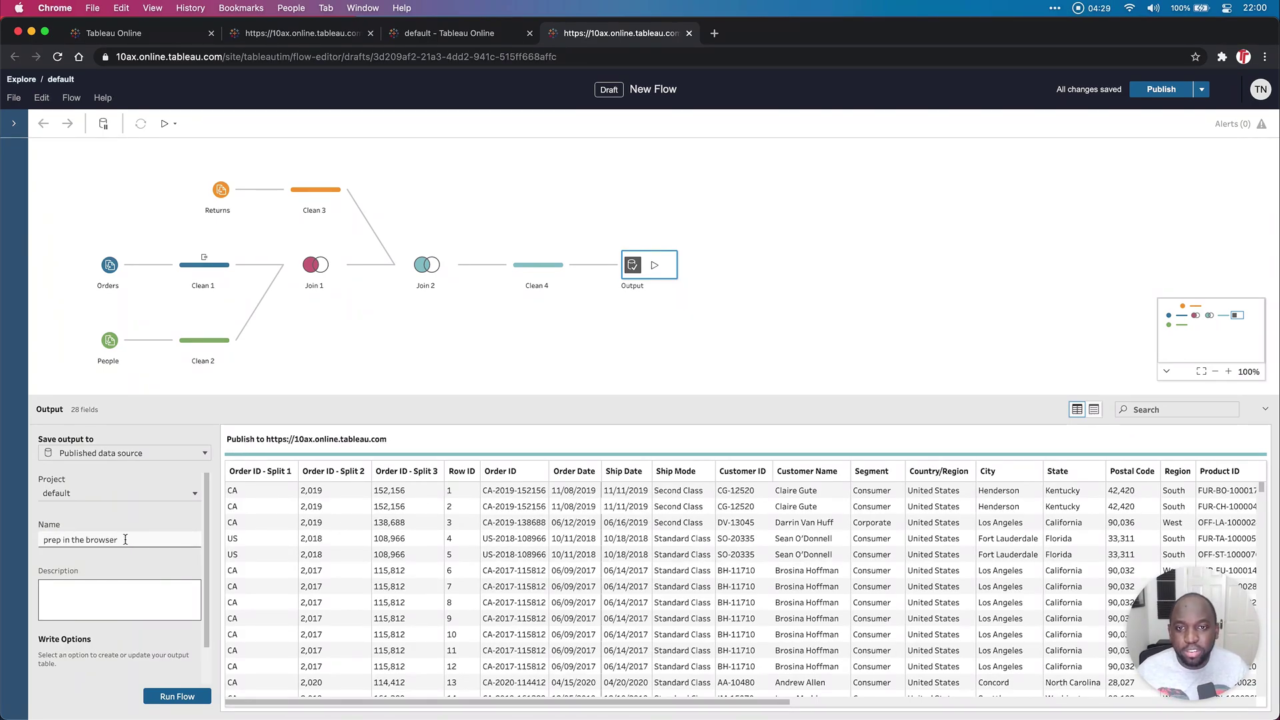
pyautogui.click(166, 696)
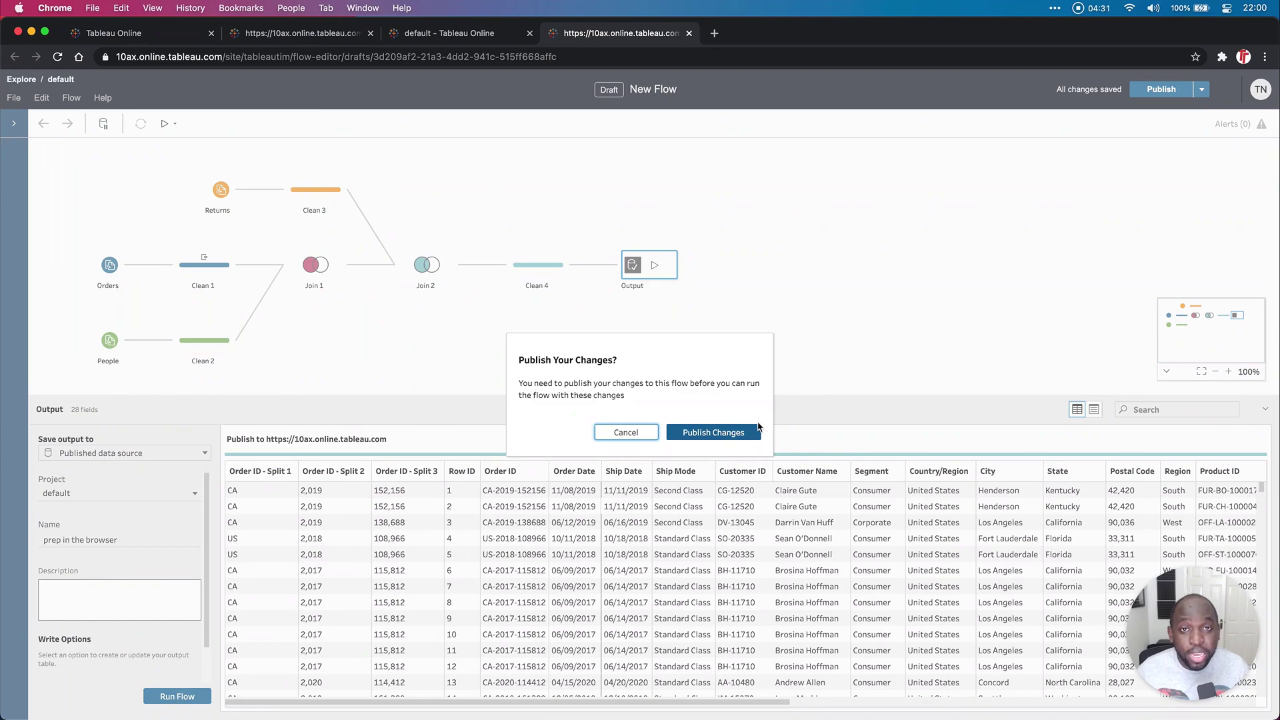
pyautogui.click(730, 434)
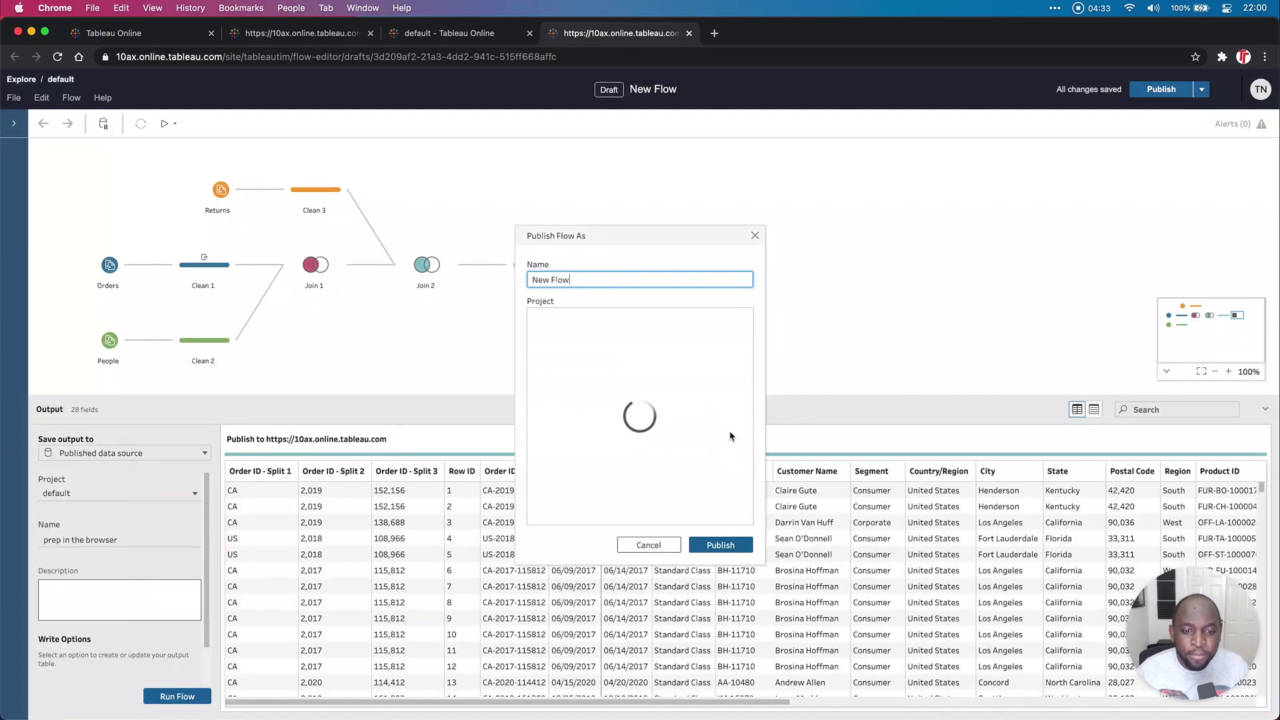
pyautogui.moveTo(588, 280); pyautogui.dragTo(516, 280)
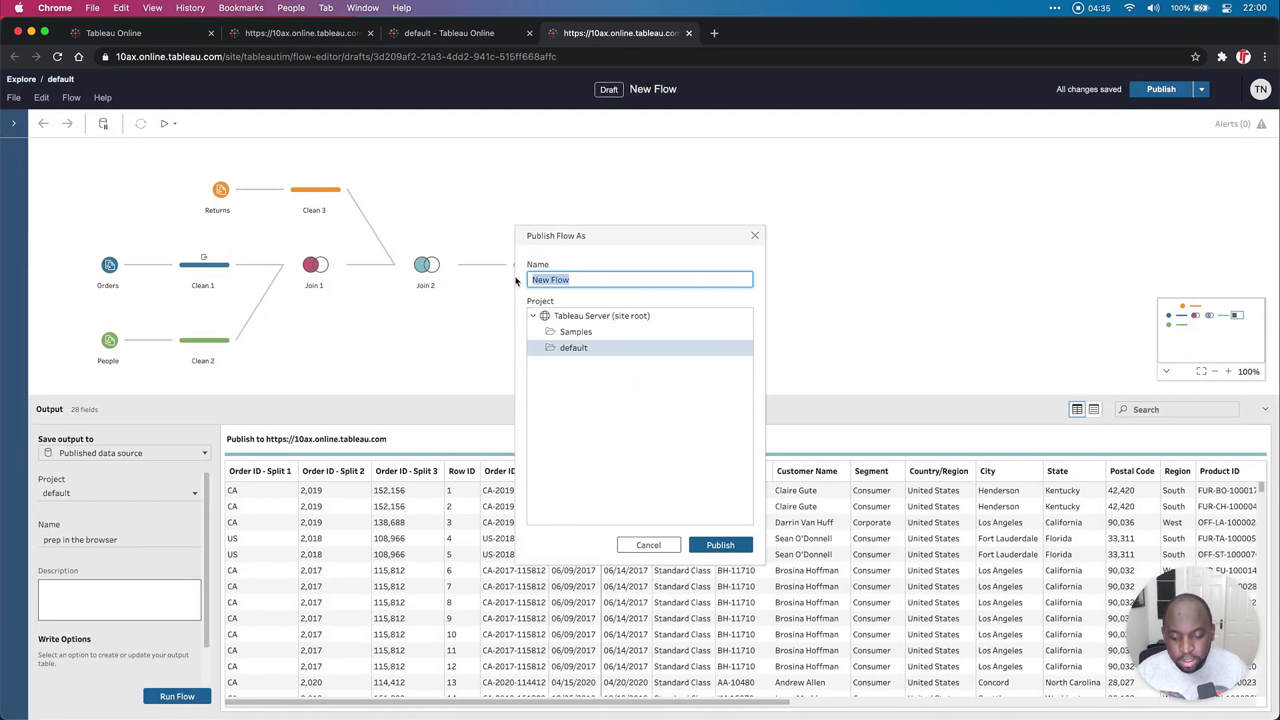
pyautogui.write('pre')
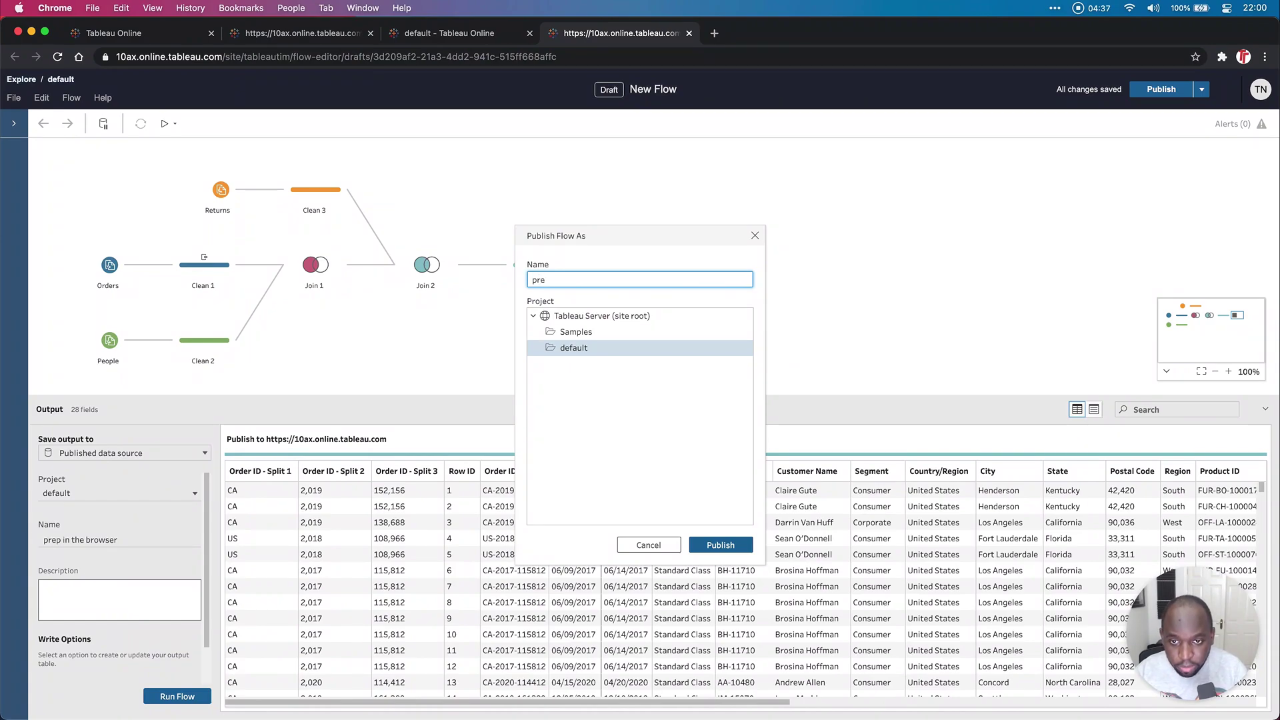
pyautogui.write('p int he browser ')
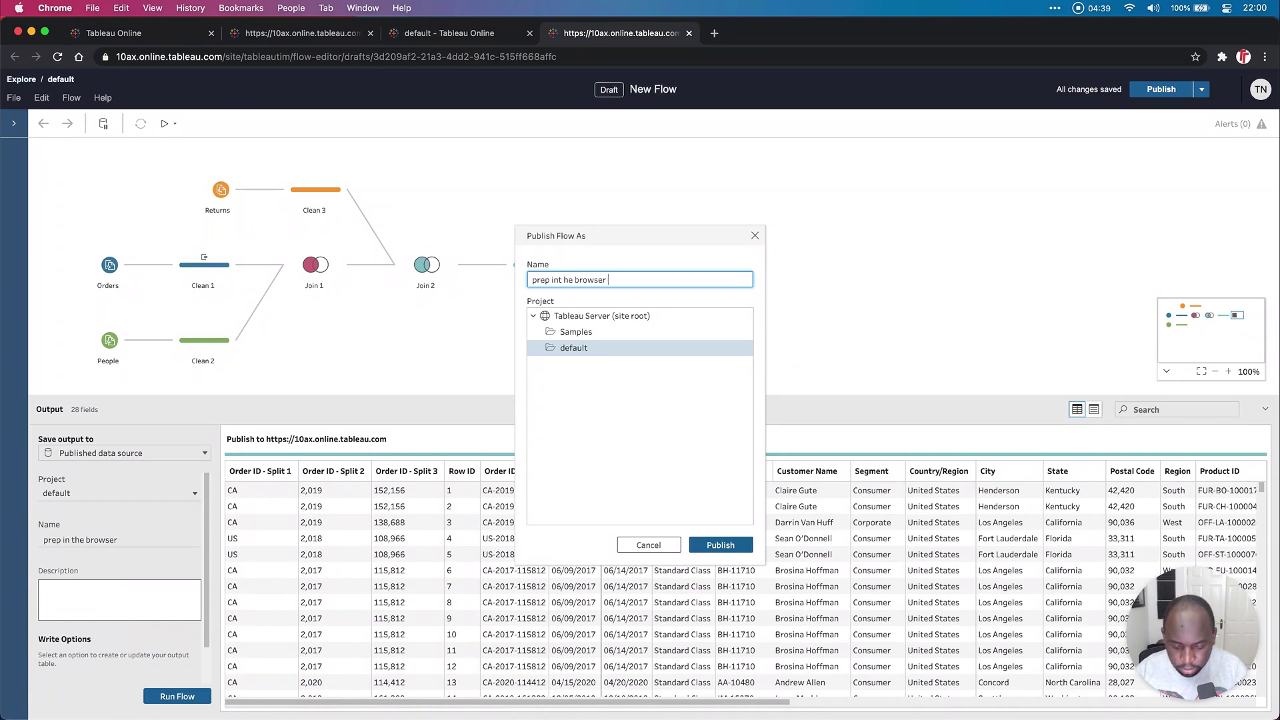
pyautogui.write('flow')
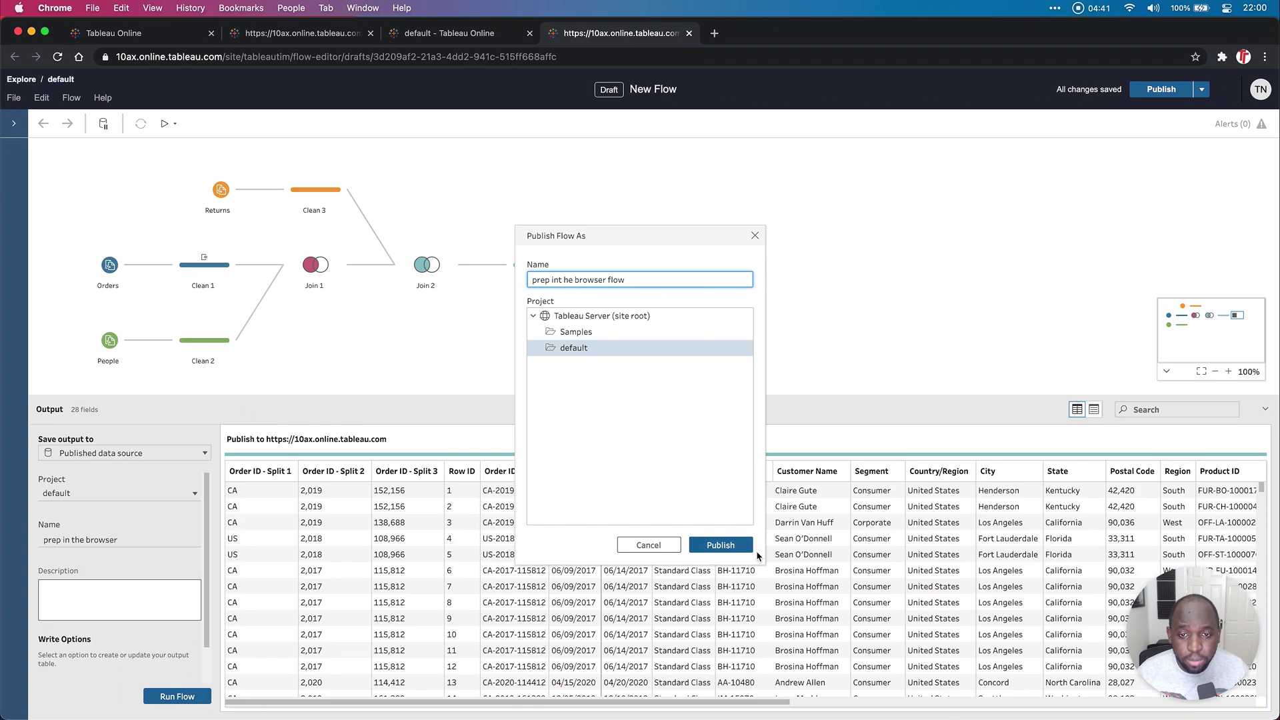
pyautogui.click(735, 545)
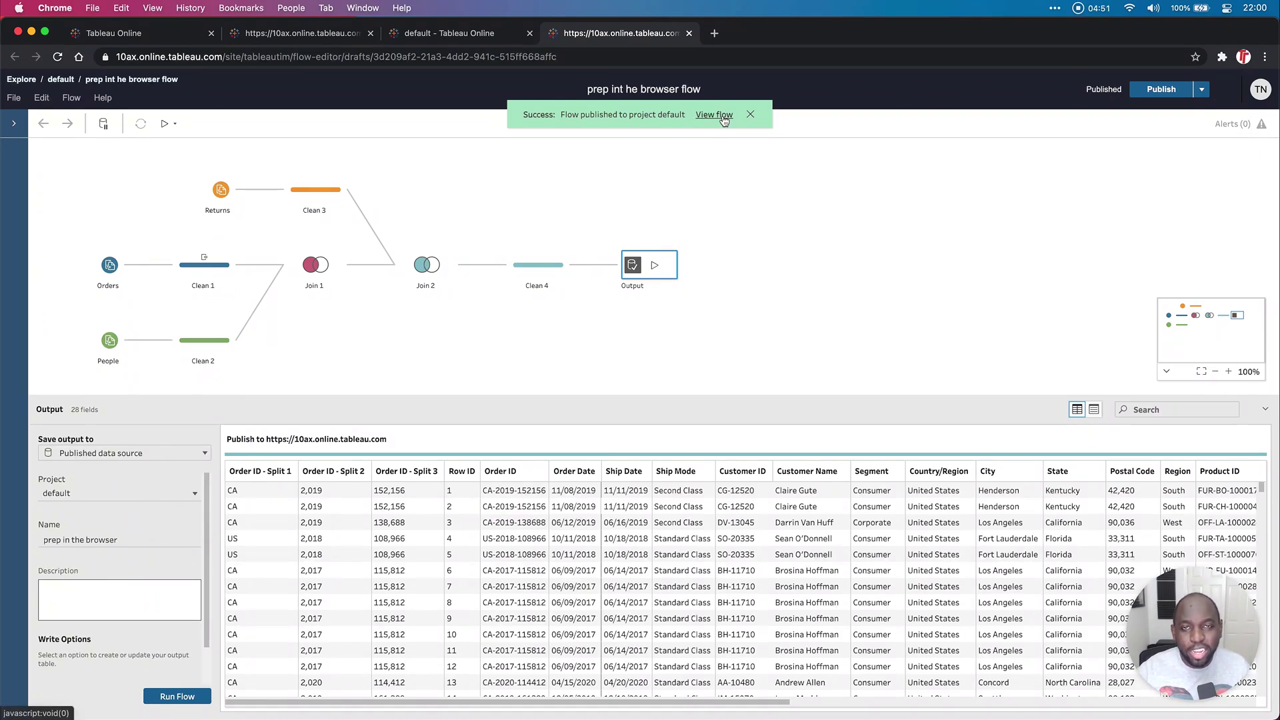
# Run the published 'prep int he browser flow' so it is added to the job queue
pyautogui.click(177, 696)
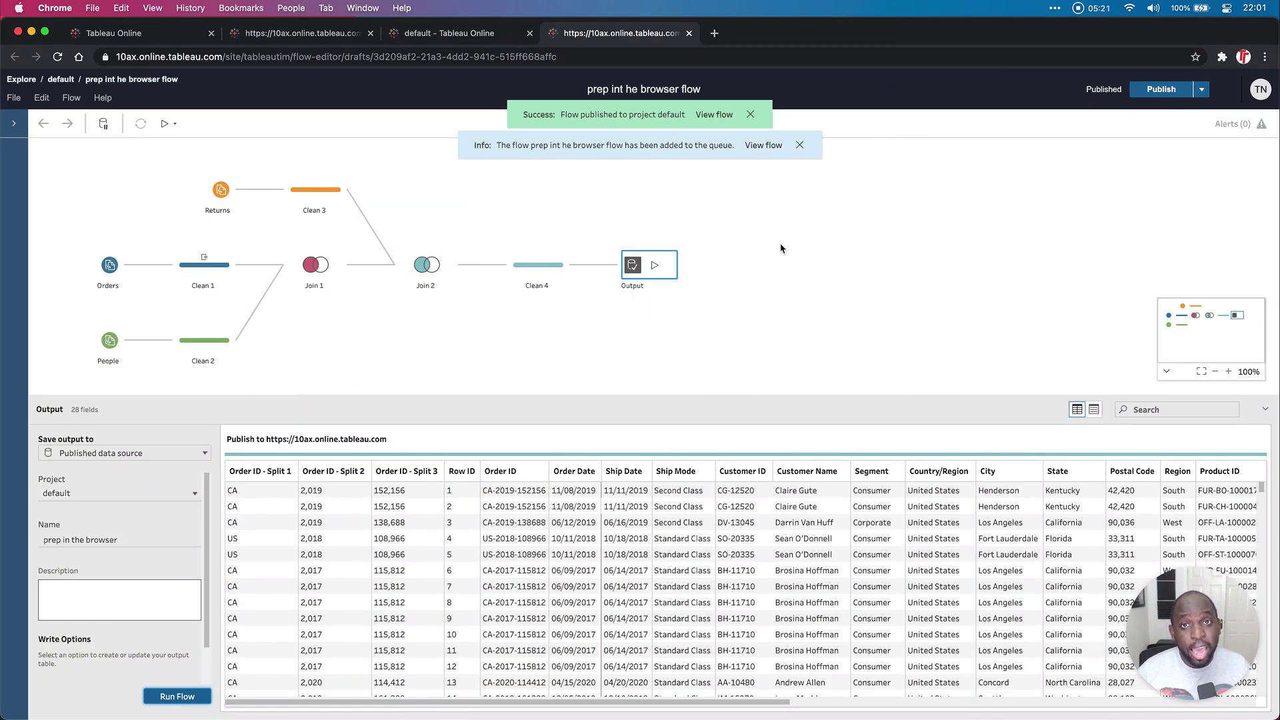
# Open the flow's overview, check the site's Jobs list, then return to the overview
pyautogui.click(764, 147)
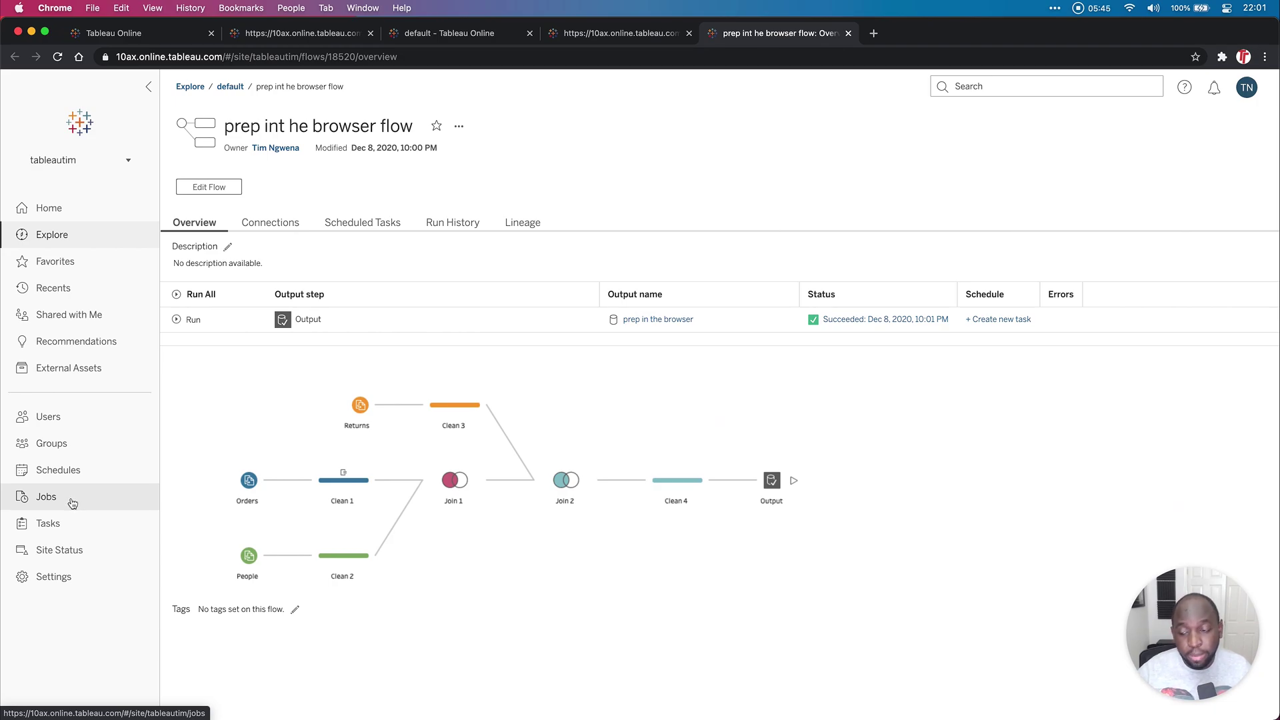
pyautogui.click(72, 503)
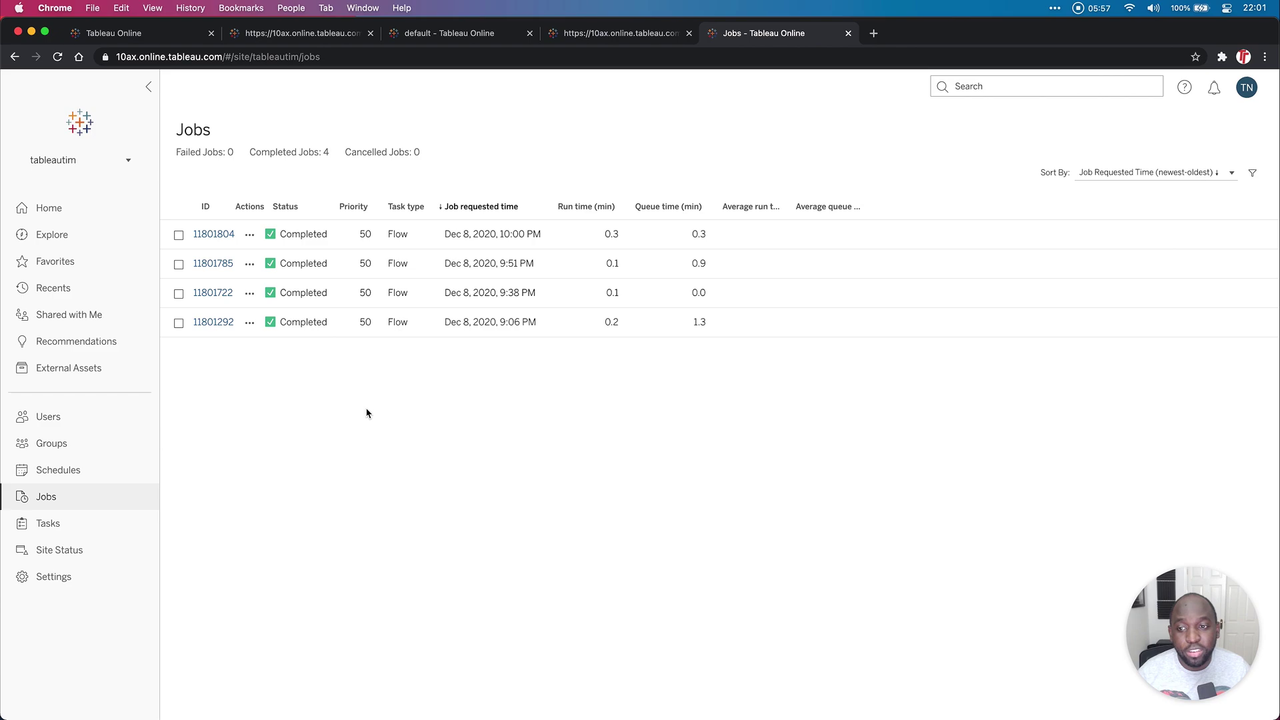
pyautogui.click(16, 59)
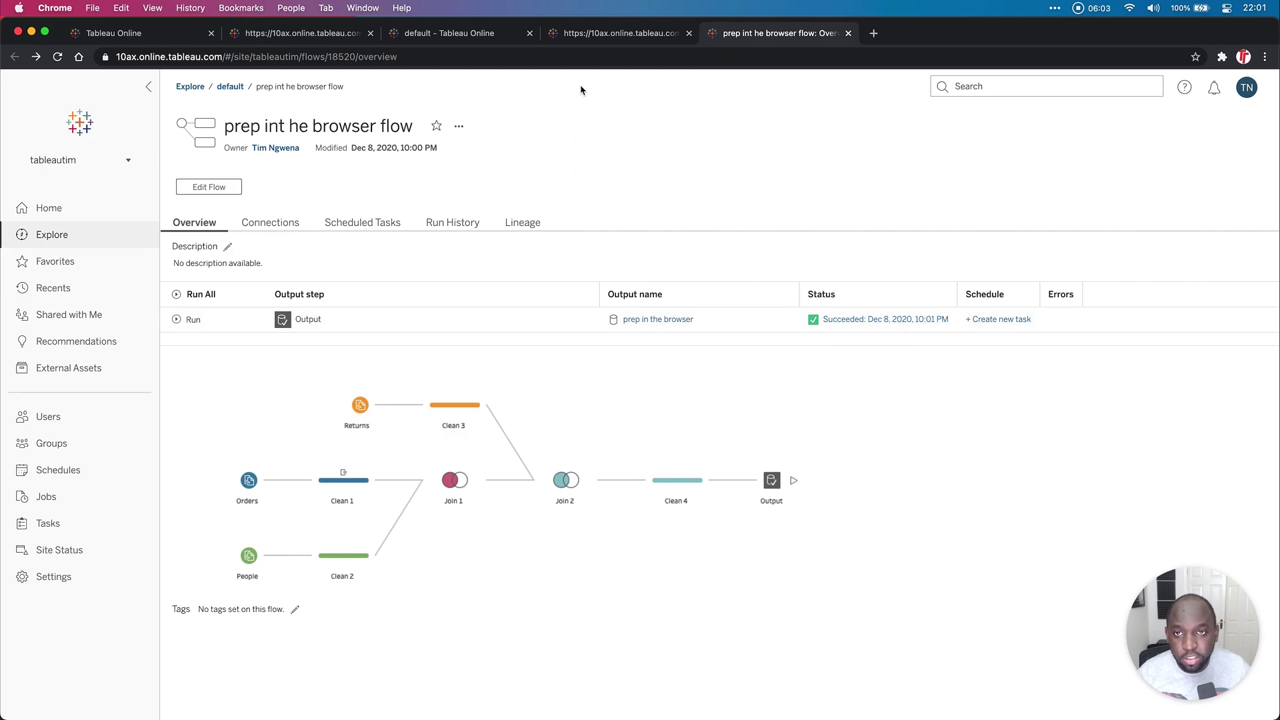
# From the editor, reopen the flow overview and inspect the newest pending job on the Jobs page
pyautogui.click(602, 38)
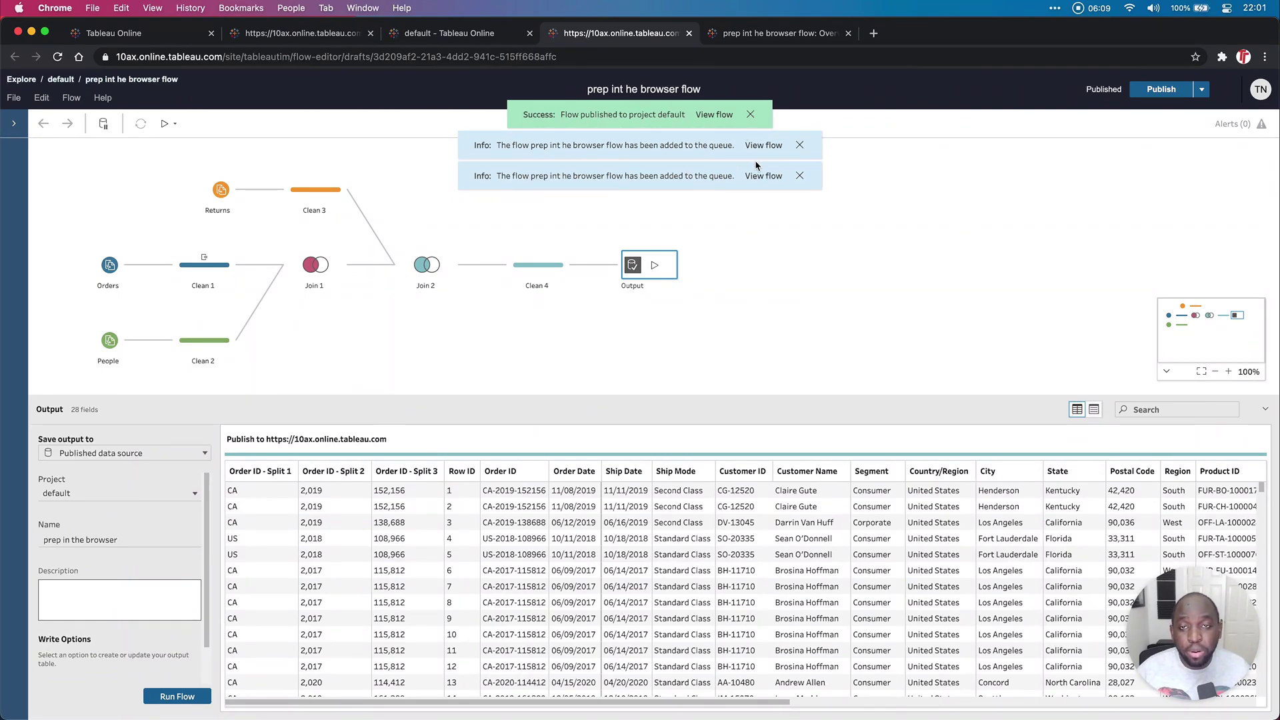
pyautogui.click(763, 176)
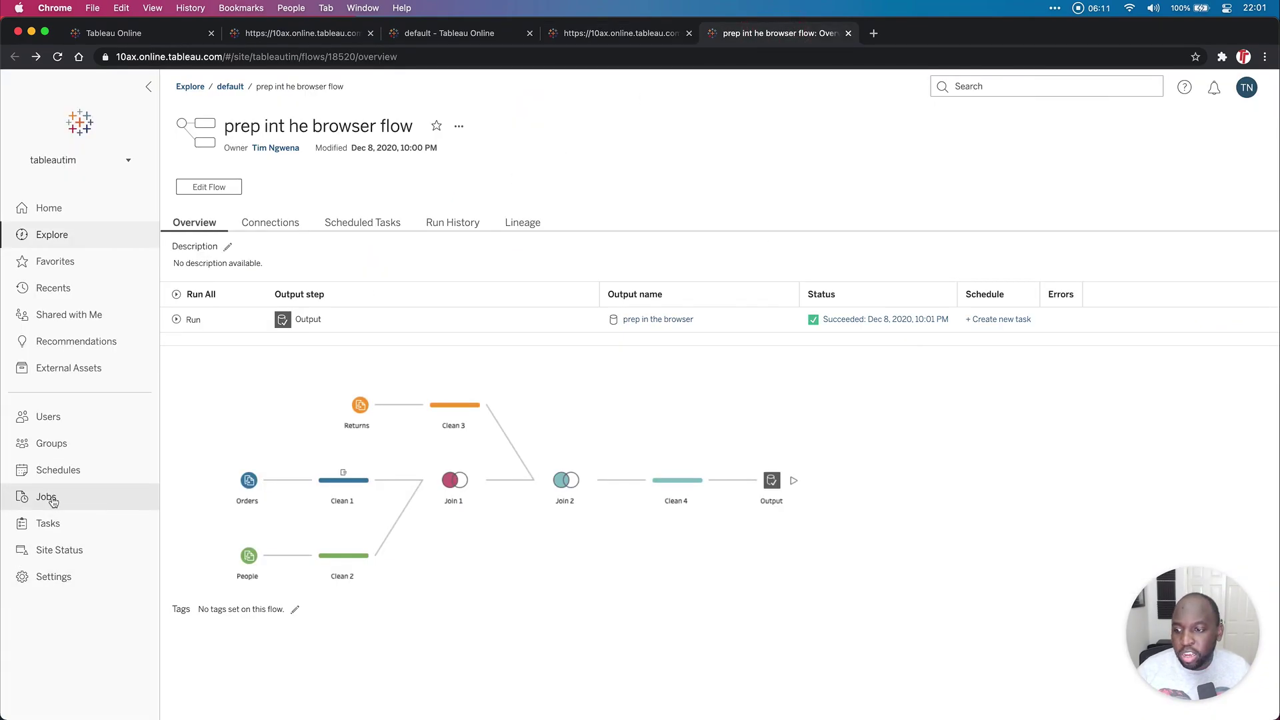
pyautogui.click(53, 500)
pyautogui.moveTo(301, 246)
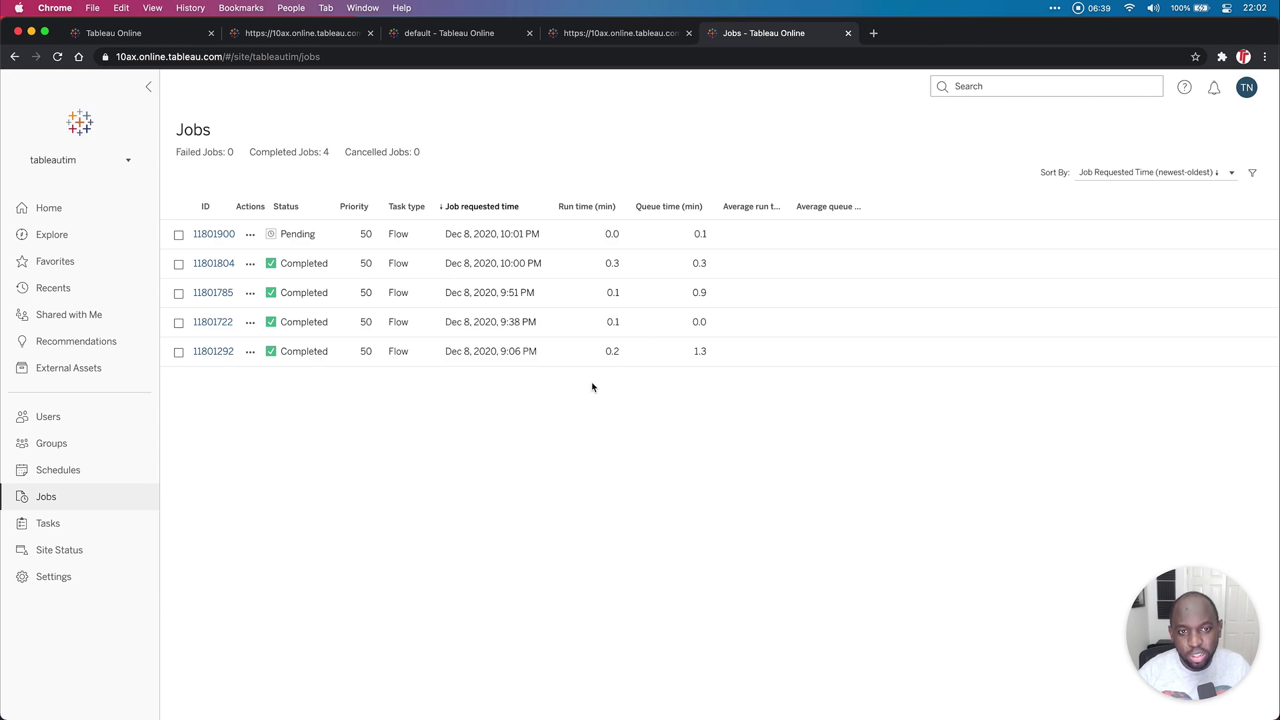
# Back in the flow editor, dismiss the three notifications and start adding a new data connection
pyautogui.click(632, 42)
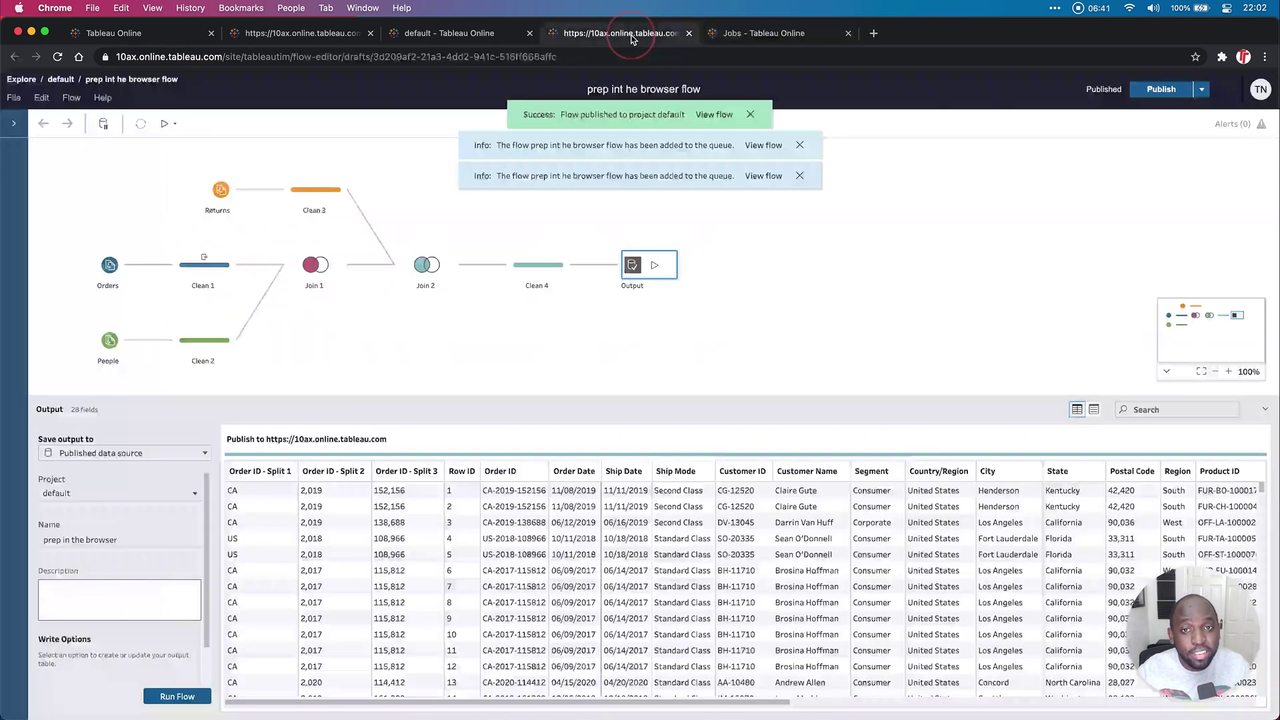
pyautogui.click(799, 175)
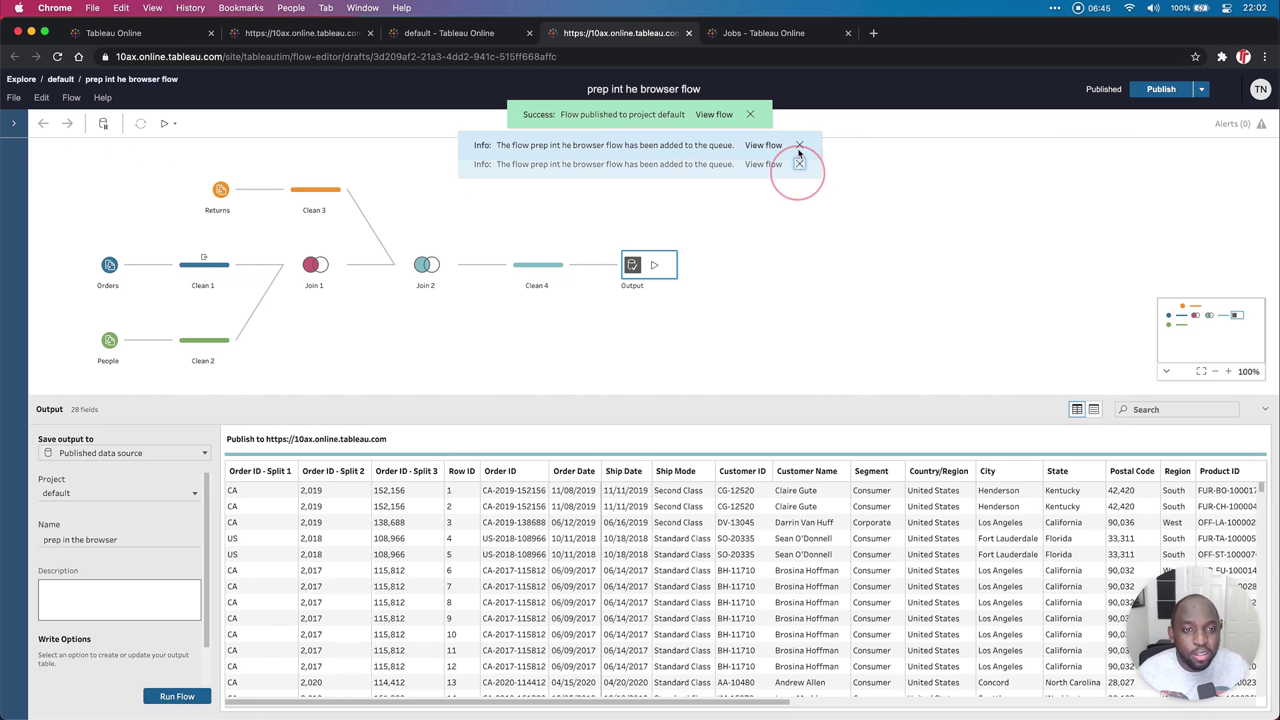
pyautogui.click(799, 146)
pyautogui.click(750, 114)
pyautogui.click(14, 125)
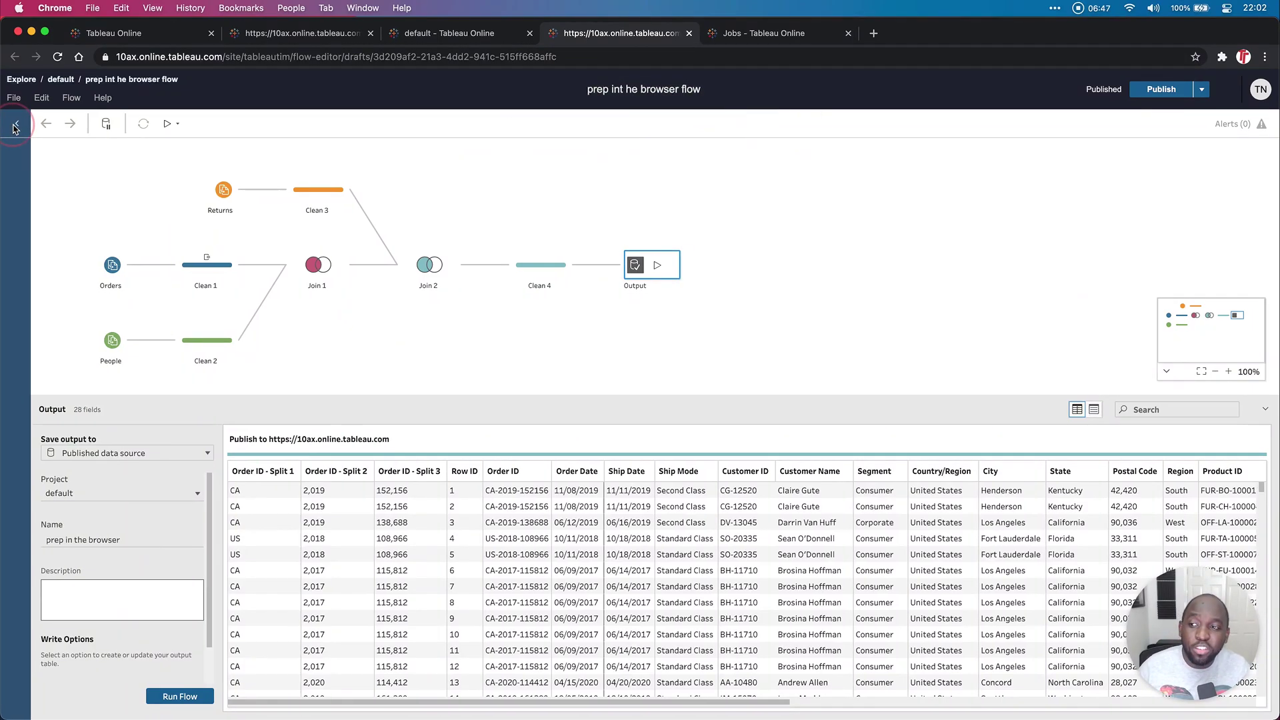
pyautogui.click(117, 156)
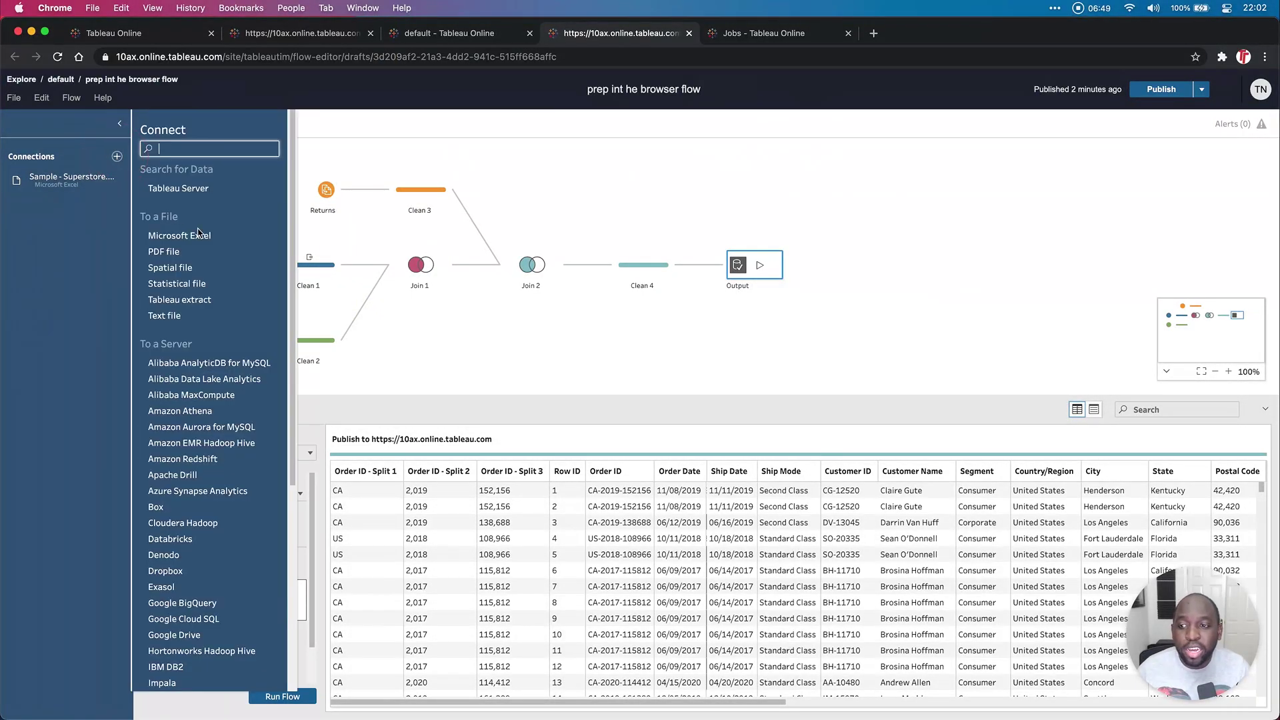